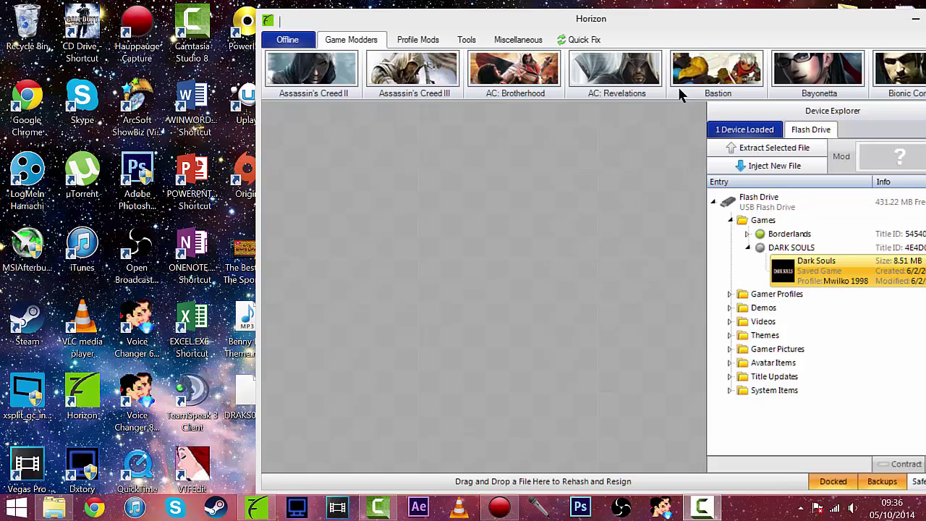
# Reposition and maximize the Horizon window, then minimize it to reveal the desktop
pyautogui.moveTo(613, 29); pyautogui.dragTo(463, 24)
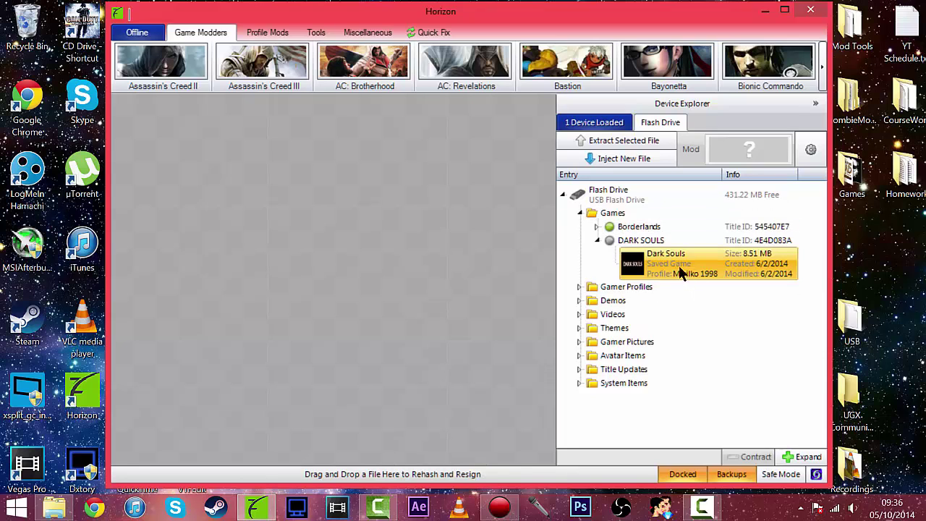
pyautogui.moveTo(496, 21); pyautogui.dragTo(686, 34)
pyautogui.moveTo(854, 274); pyautogui.dragTo(243, 382)
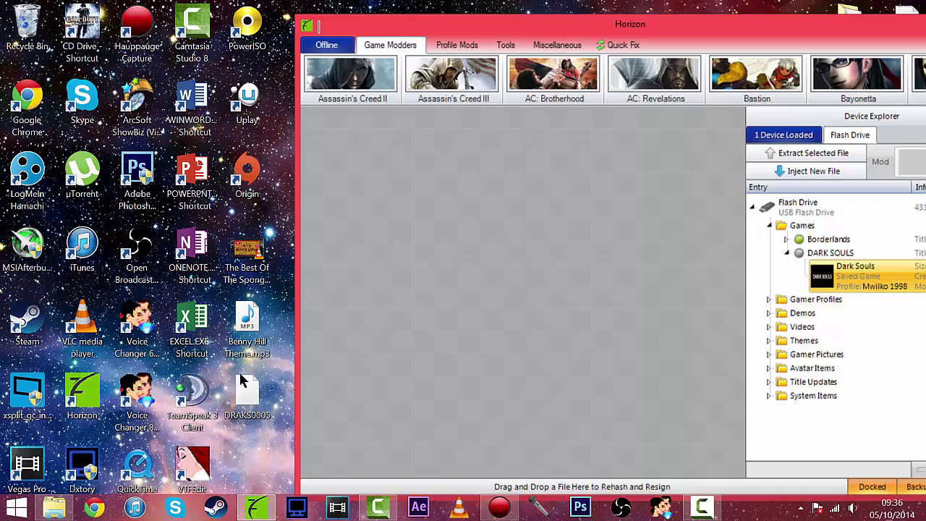
pyautogui.moveTo(569, 29); pyautogui.dragTo(466, 30)
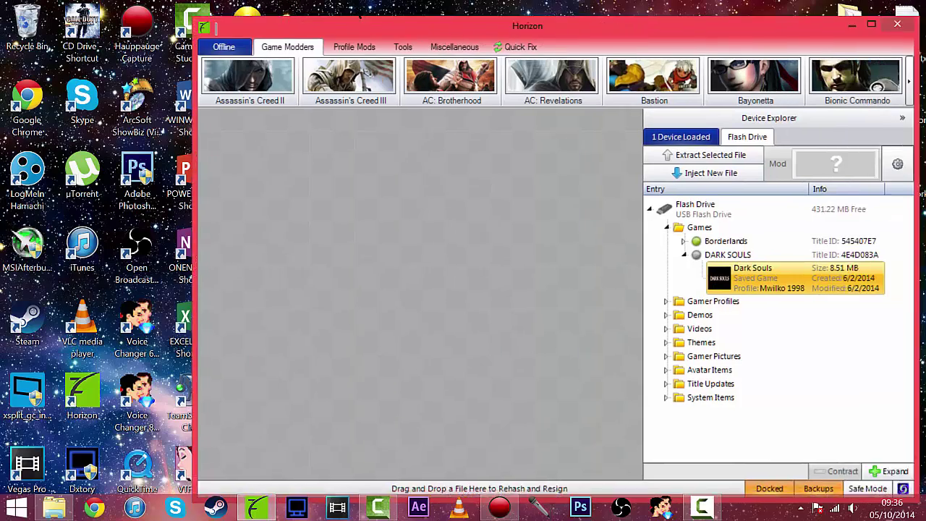
pyautogui.doubleClick(749, 22)
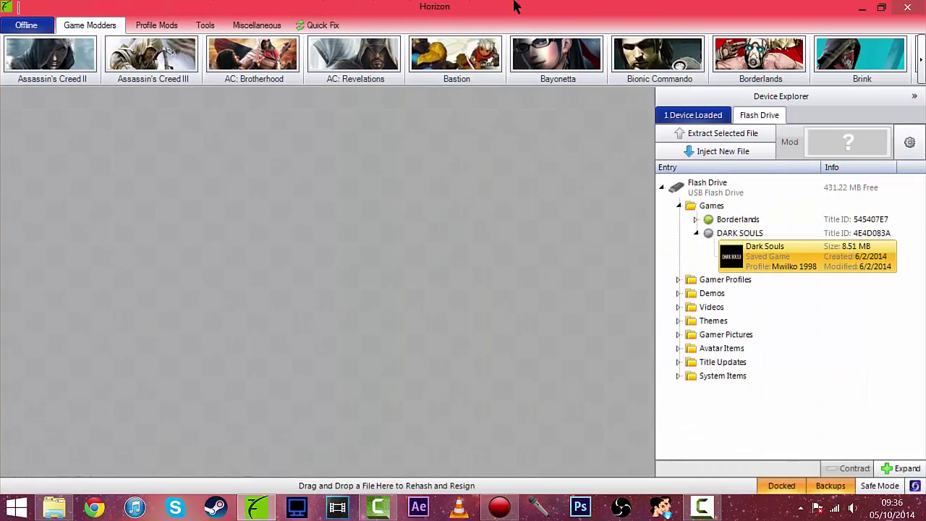
pyautogui.click(862, 8)
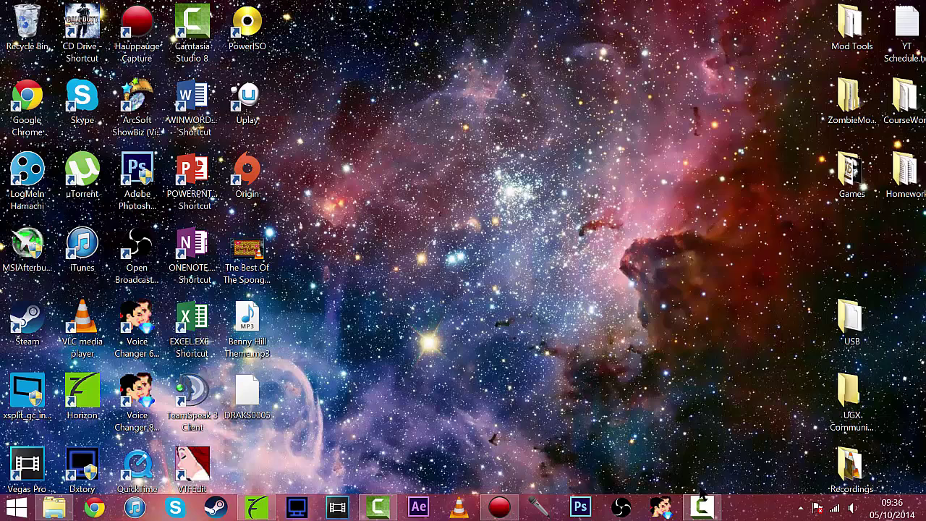
# Launch Dark Souls.exe from the Dark Souls - SE V2.5 folder window
pyautogui.click(56, 508)
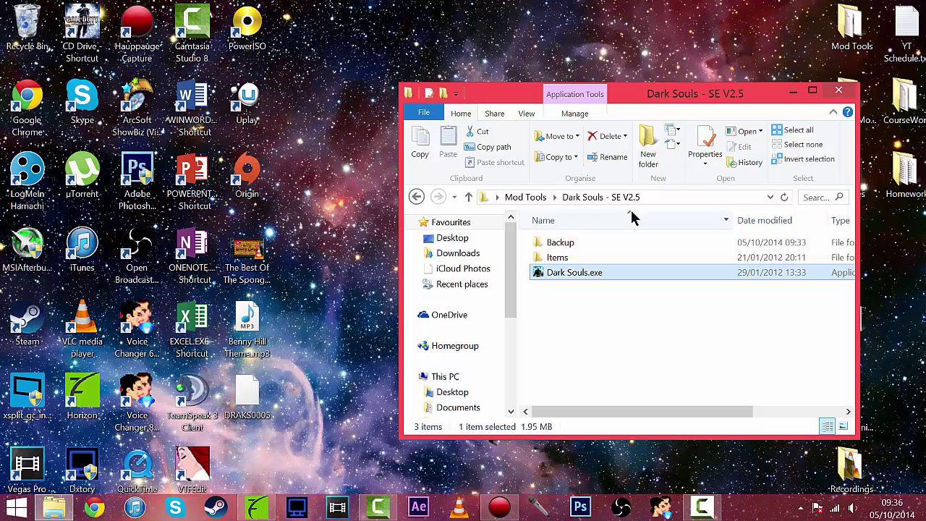
pyautogui.doubleClick(590, 280)
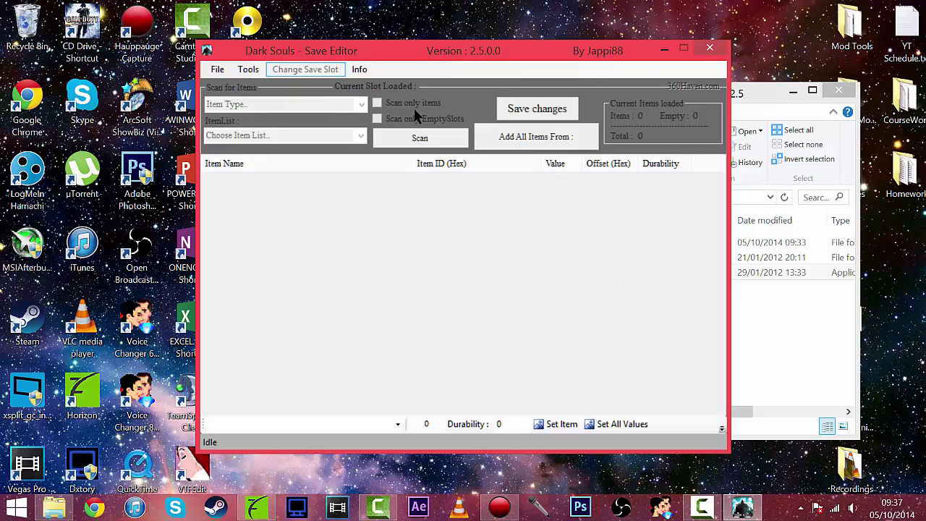
# Load the DRAKS0005 save from the local disk, overwriting the existing backup
pyautogui.click(217, 69)
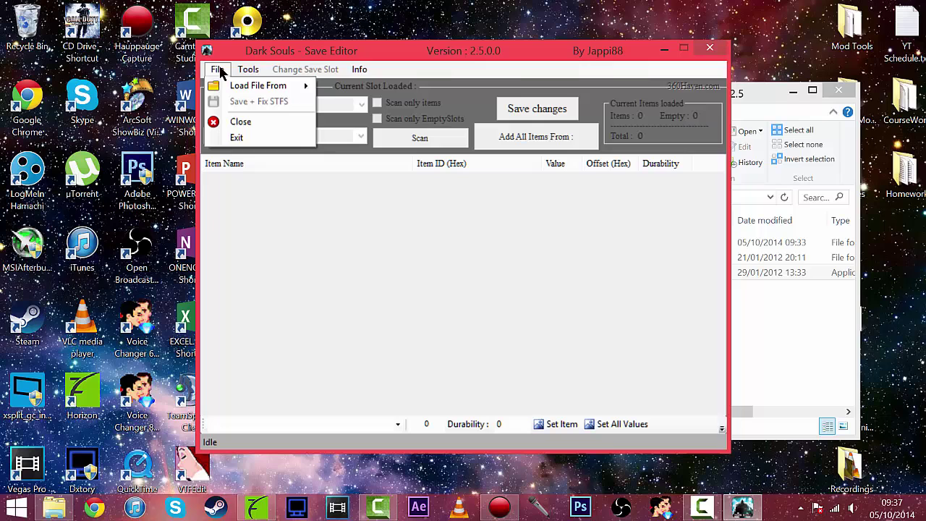
pyautogui.moveTo(239, 85)
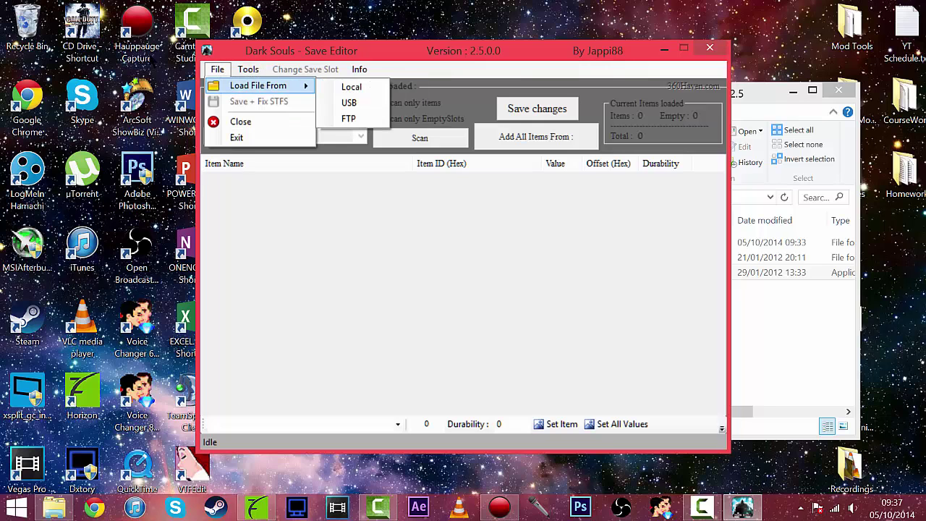
pyautogui.click(352, 88)
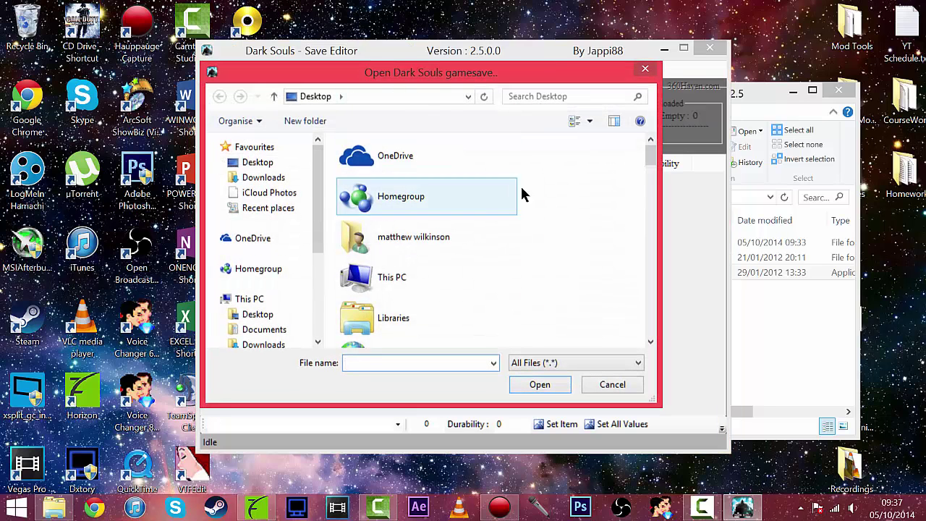
pyautogui.moveTo(653, 145); pyautogui.dragTo(666, 266)
pyautogui.doubleClick(404, 341)
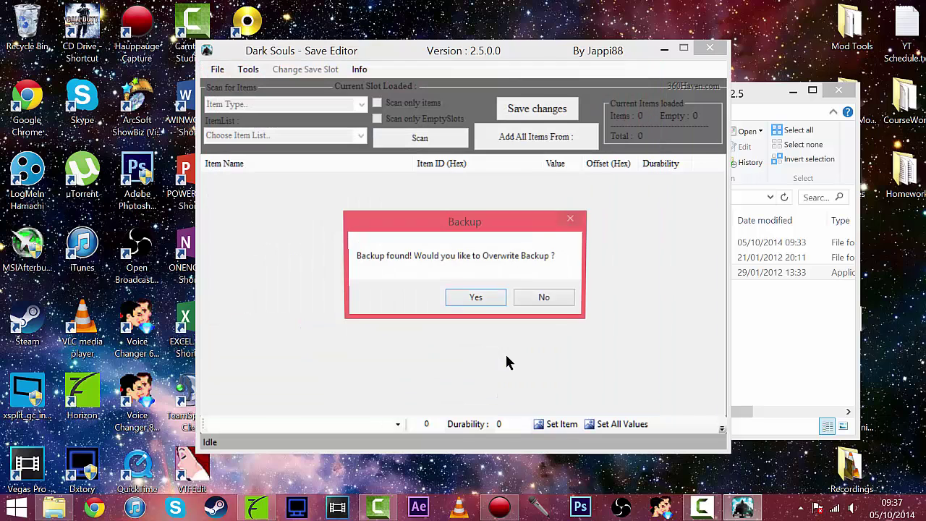
pyautogui.click(476, 299)
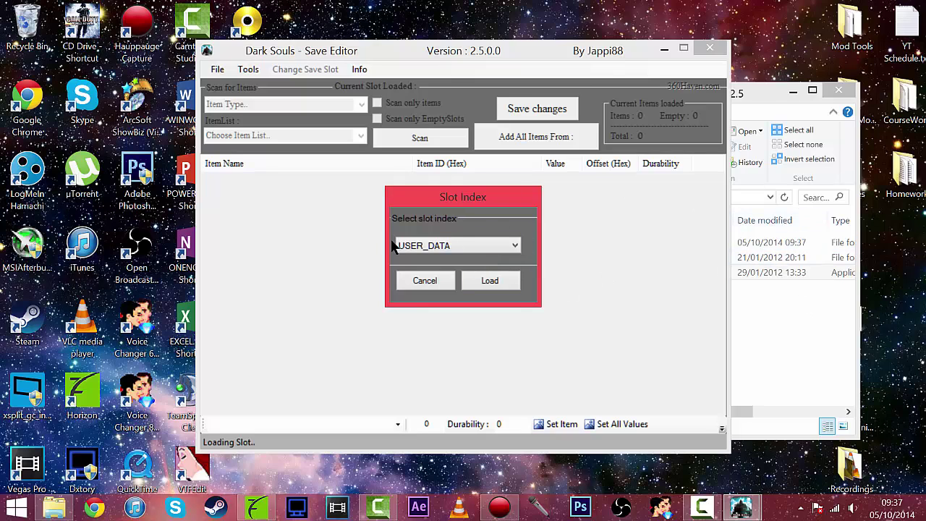
# Choose the USER_DATA character slot and load it
pyautogui.click(447, 246)
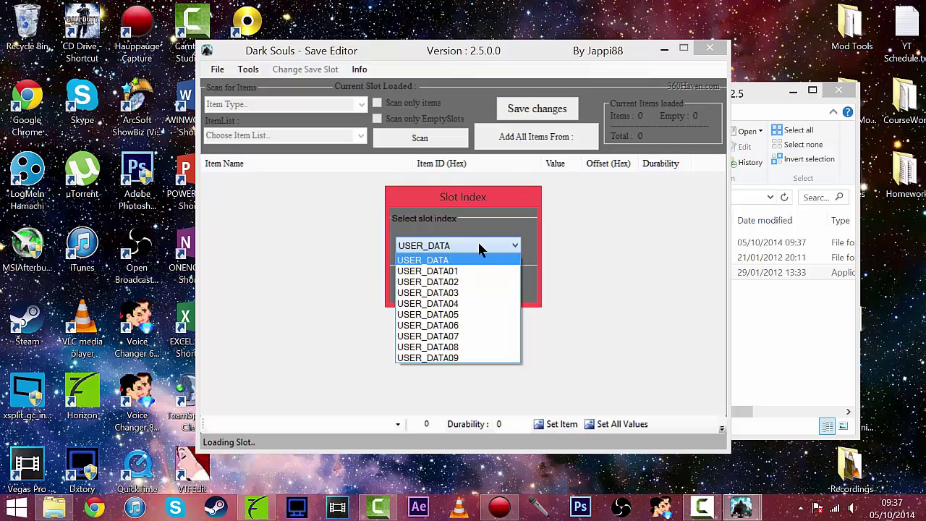
pyautogui.click(471, 260)
pyautogui.click(486, 280)
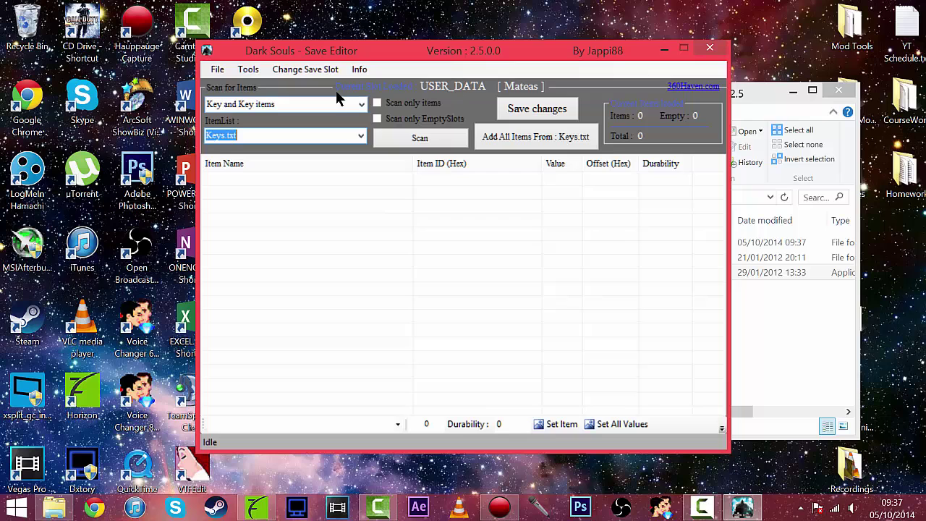
# Open Keys.txt from the Items > Key & Key Items folder
pyautogui.click(749, 114)
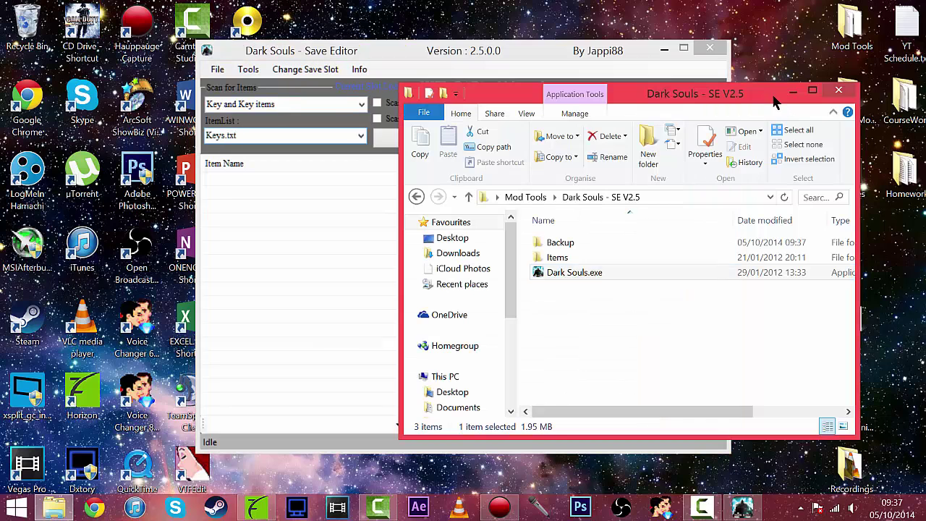
pyautogui.doubleClick(583, 259)
pyautogui.doubleClick(592, 257)
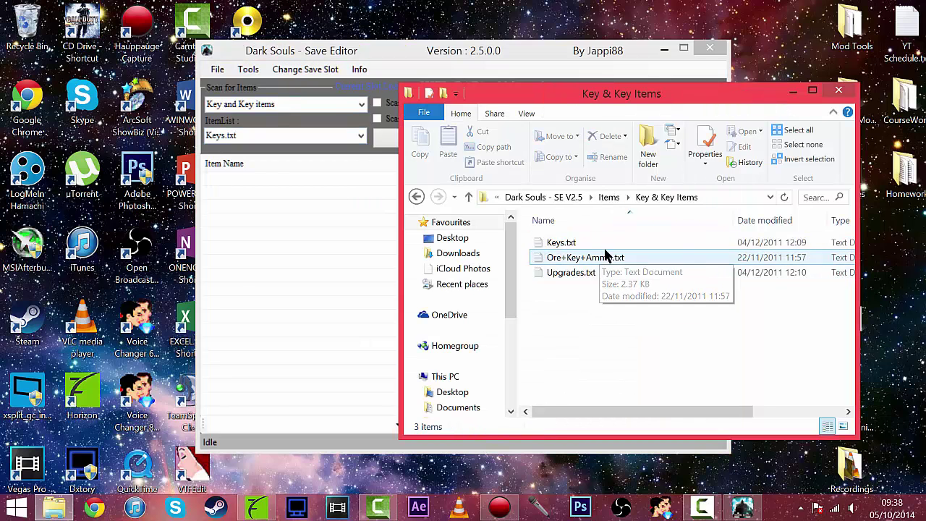
pyautogui.doubleClick(603, 246)
# Inspect the key lines, including Archive Tower Giant Door Key, then close Notepad and the folder
pyautogui.moveTo(590, 394); pyautogui.dragTo(569, 241)
pyautogui.click(569, 241)
pyautogui.moveTo(439, 192); pyautogui.dragTo(701, 192)
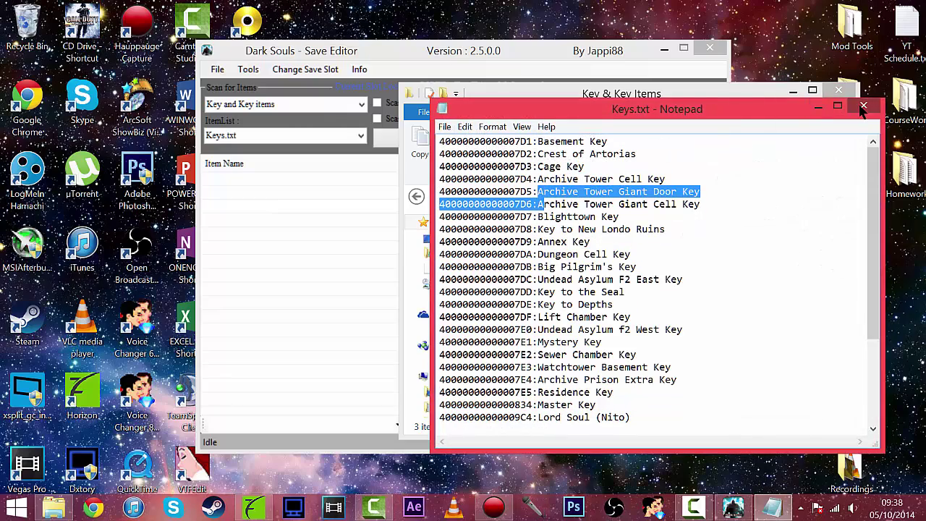
pyautogui.click(864, 106)
pyautogui.click(846, 93)
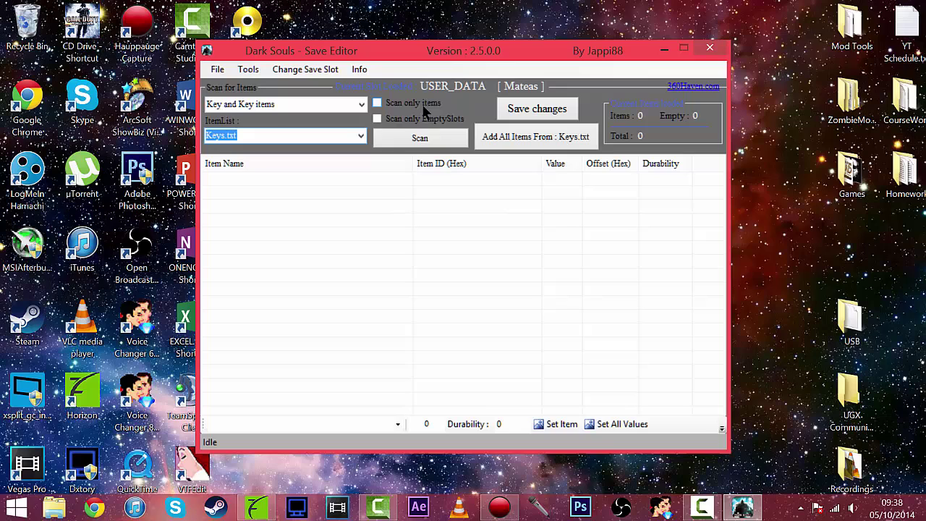
# Scan Key and Key items and add all 32 keys from Keys.txt
pyautogui.click(362, 105)
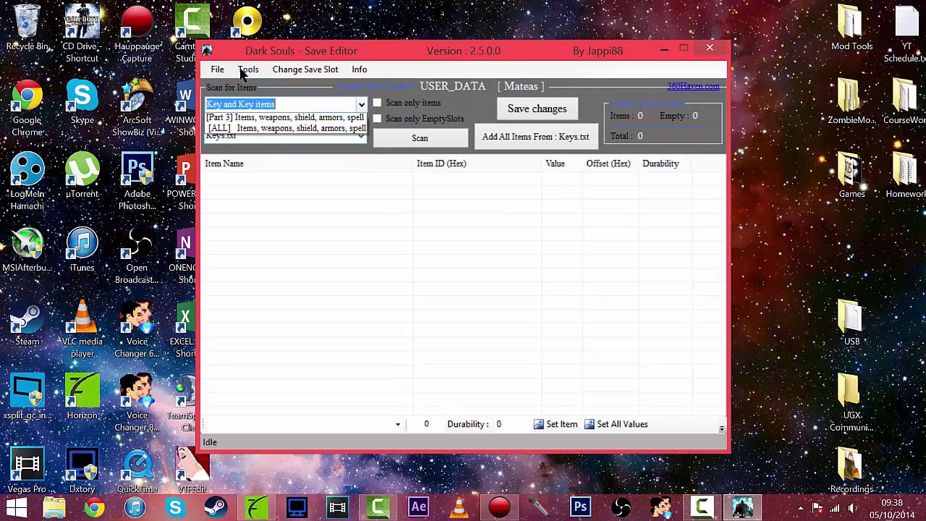
pyautogui.click(240, 70)
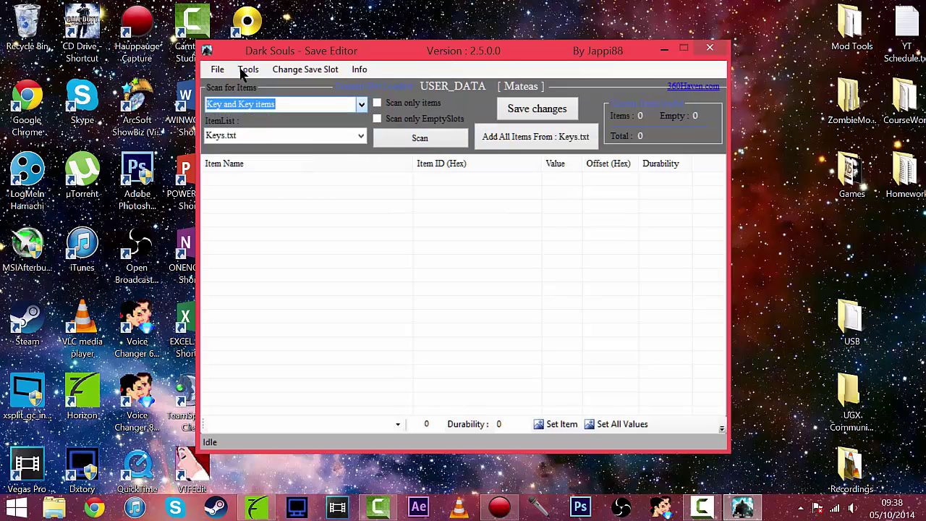
pyautogui.click(420, 138)
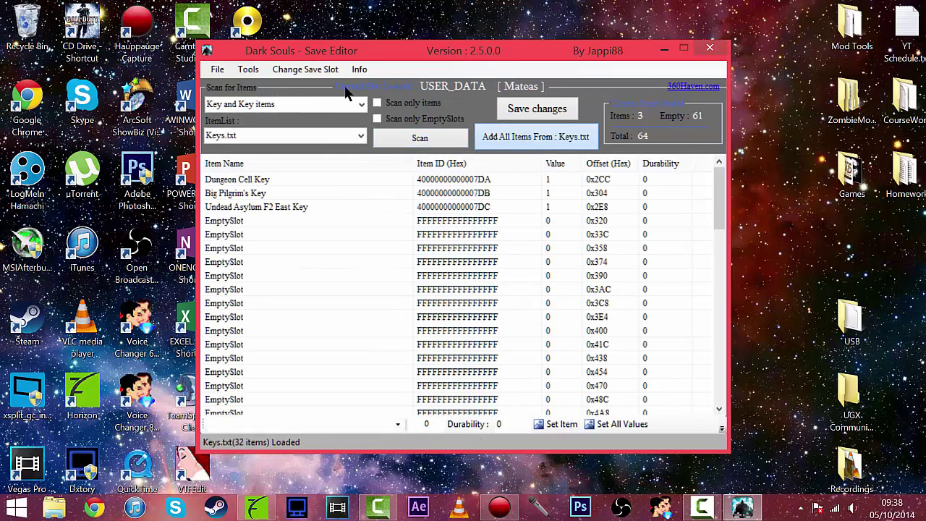
pyautogui.click(535, 136)
pyautogui.click(524, 309)
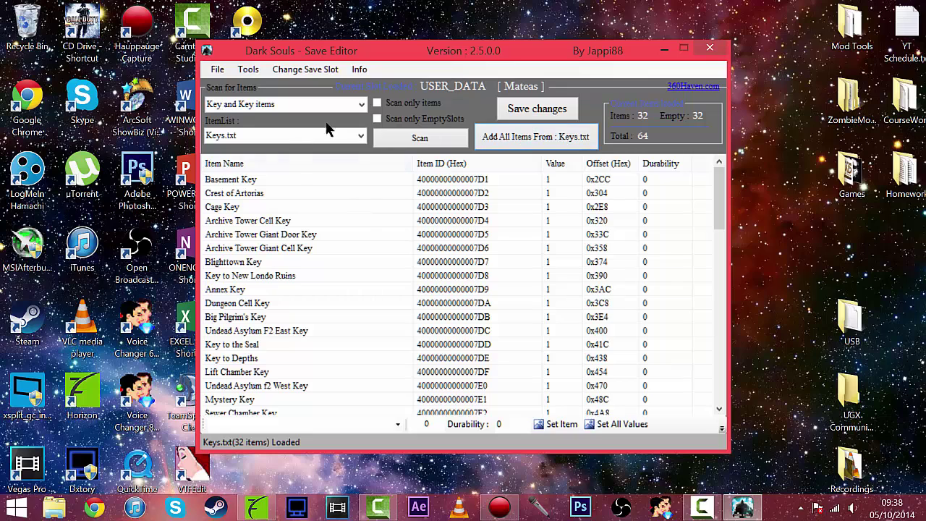
# Switch to the [Part 3] category with armor.all.txt and scan for empty slots
pyautogui.click(362, 104)
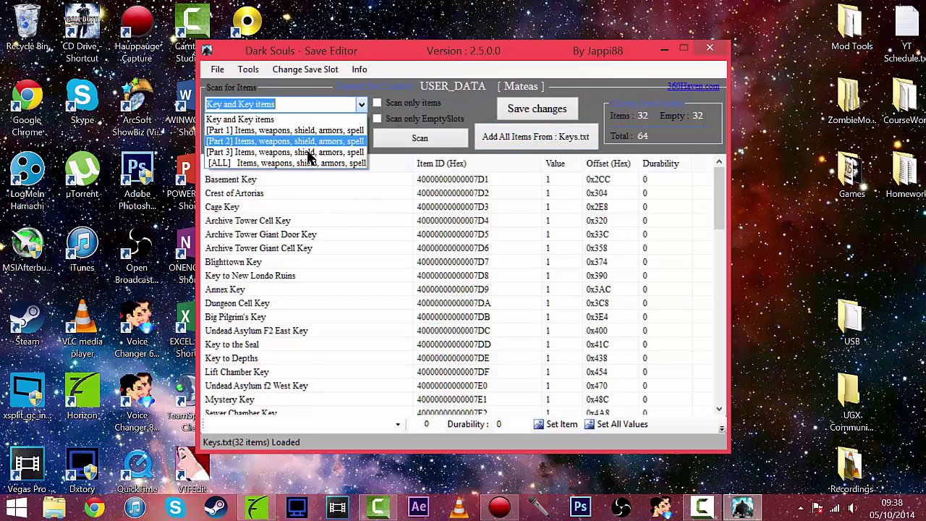
pyautogui.click(340, 152)
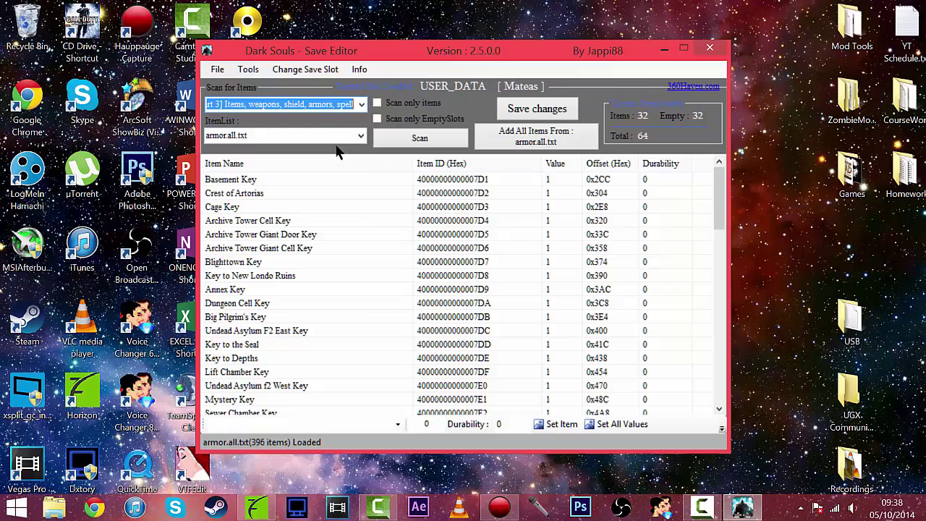
pyautogui.click(359, 135)
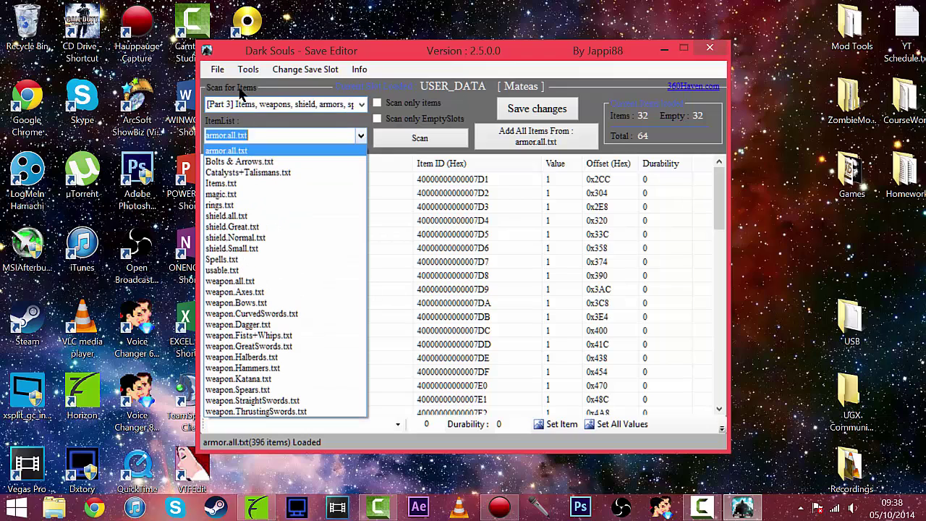
pyautogui.click(360, 135)
pyautogui.click(420, 138)
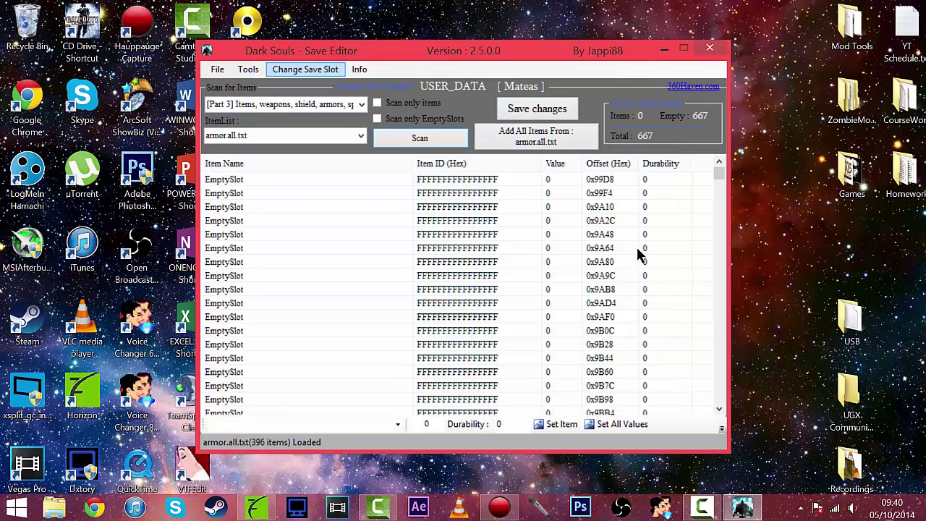
# Add all 396 armor.all.txt pieces to the save and save the changes
pyautogui.click(538, 135)
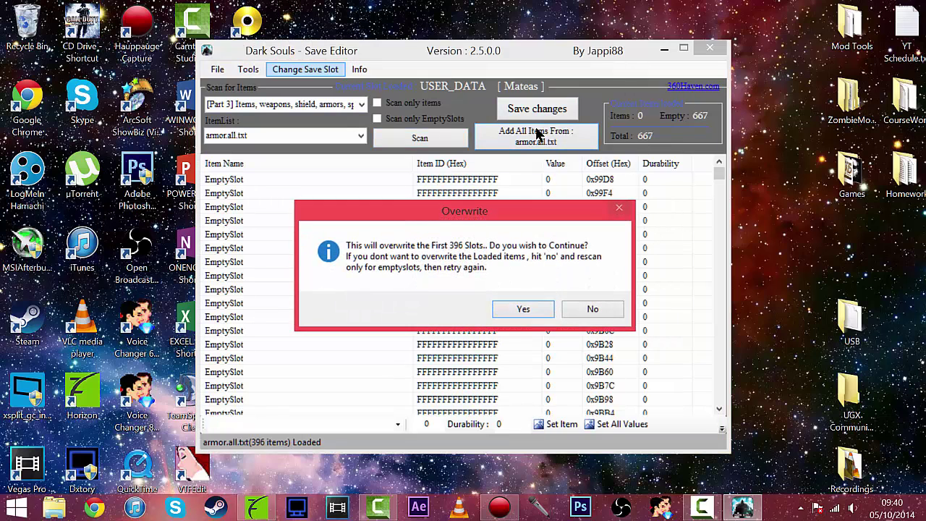
pyautogui.click(521, 310)
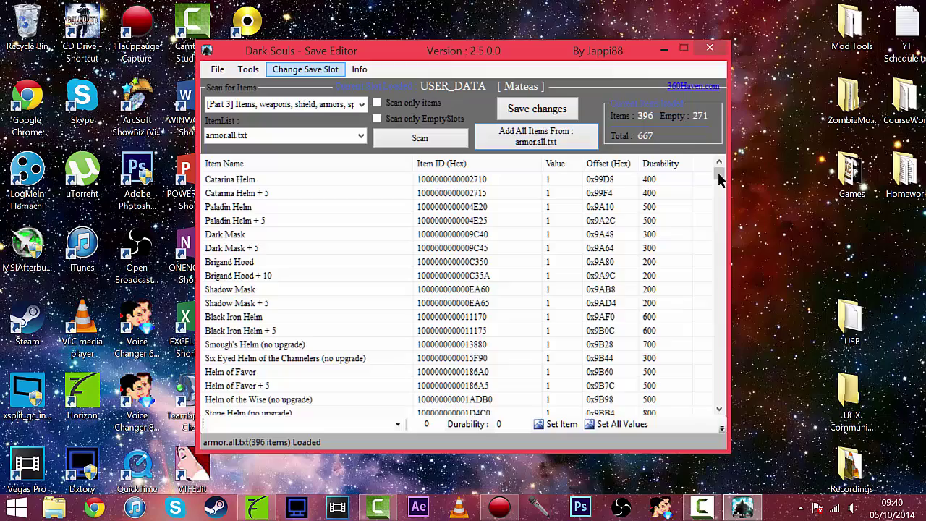
pyautogui.moveTo(720, 175)
pyautogui.mouseDown()
pyautogui.moveTo(719, 408)
pyautogui.moveTo(720, 166)
pyautogui.mouseUp()
pyautogui.click(534, 108)
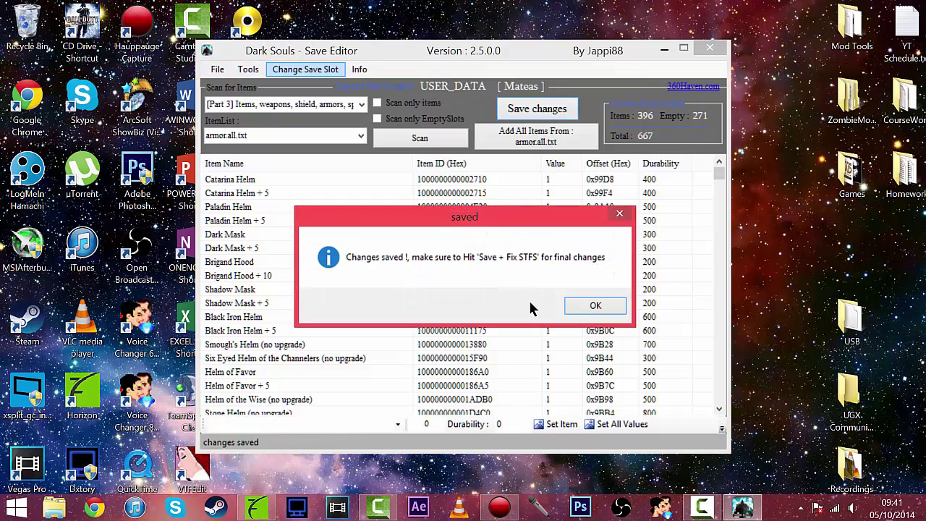
pyautogui.click(593, 307)
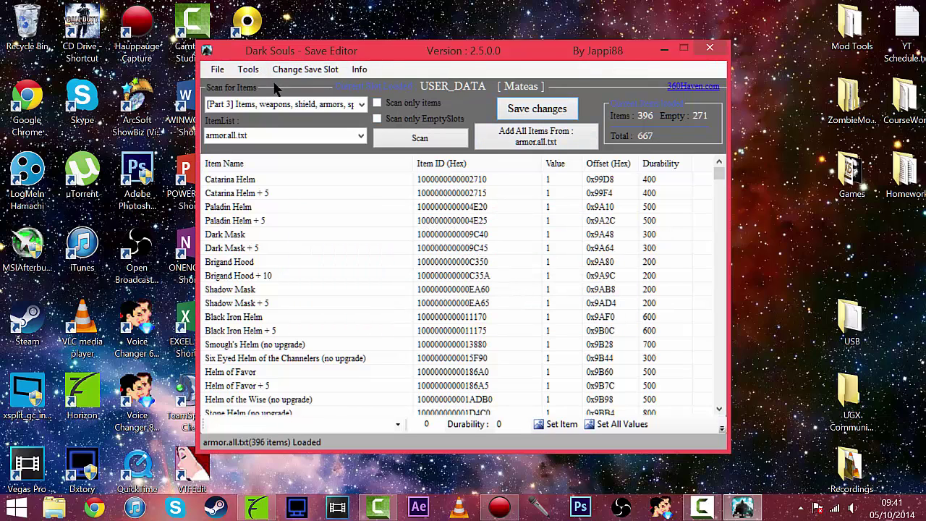
# In Edit Attributes, set the covenant to Path of Dragon
pyautogui.click(241, 73)
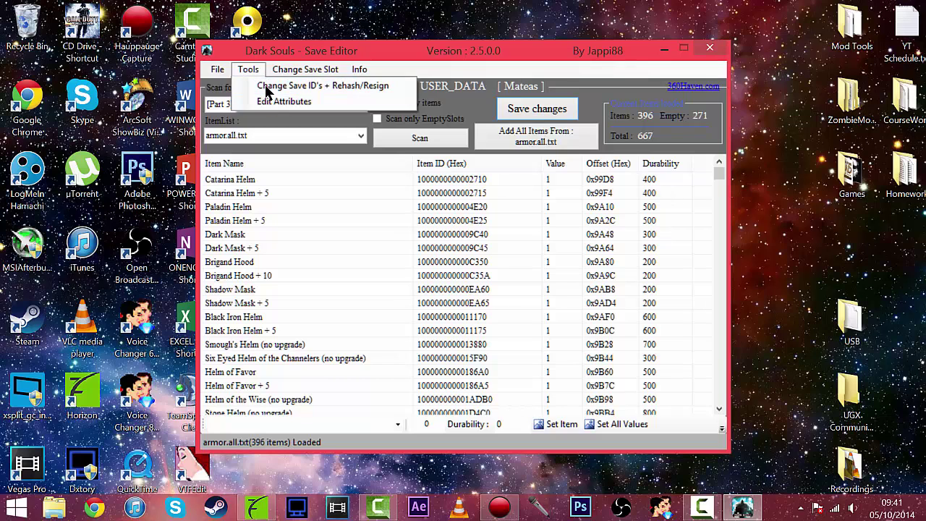
pyautogui.click(284, 102)
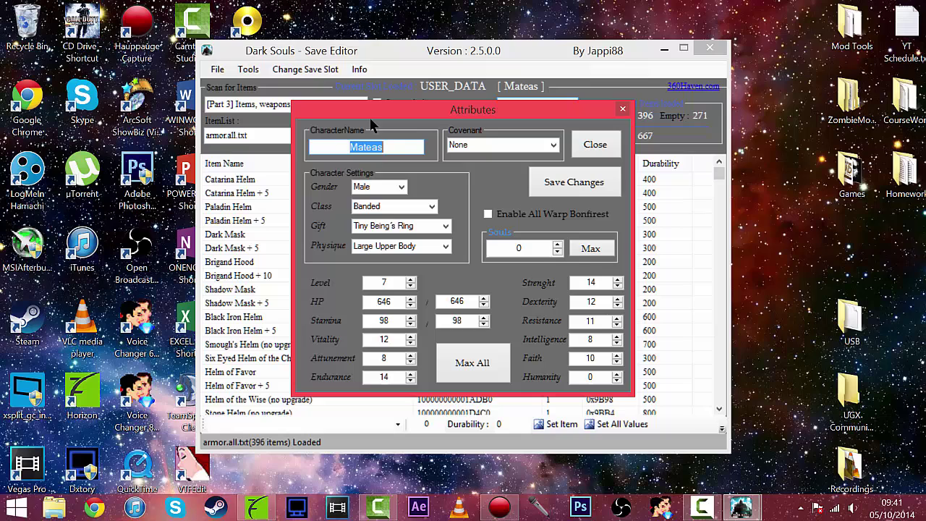
pyautogui.click(393, 150)
pyautogui.click(548, 149)
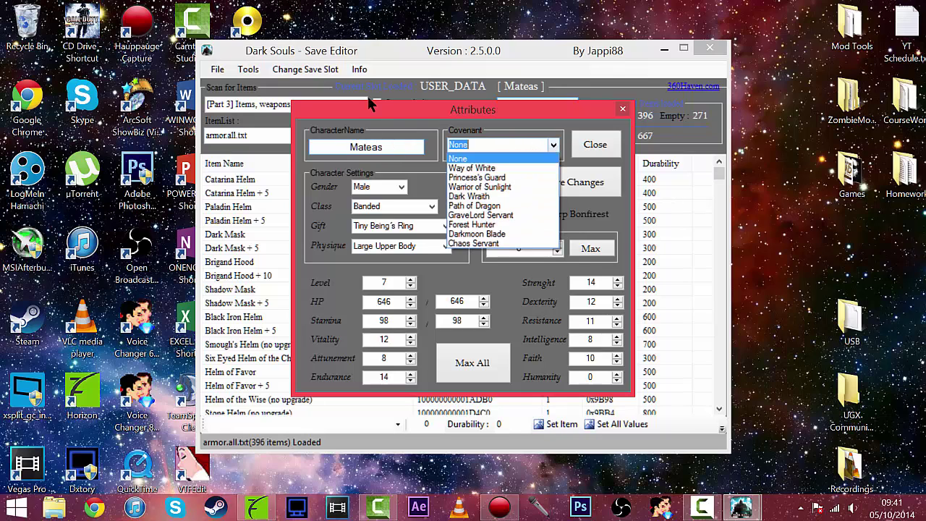
pyautogui.click(535, 183)
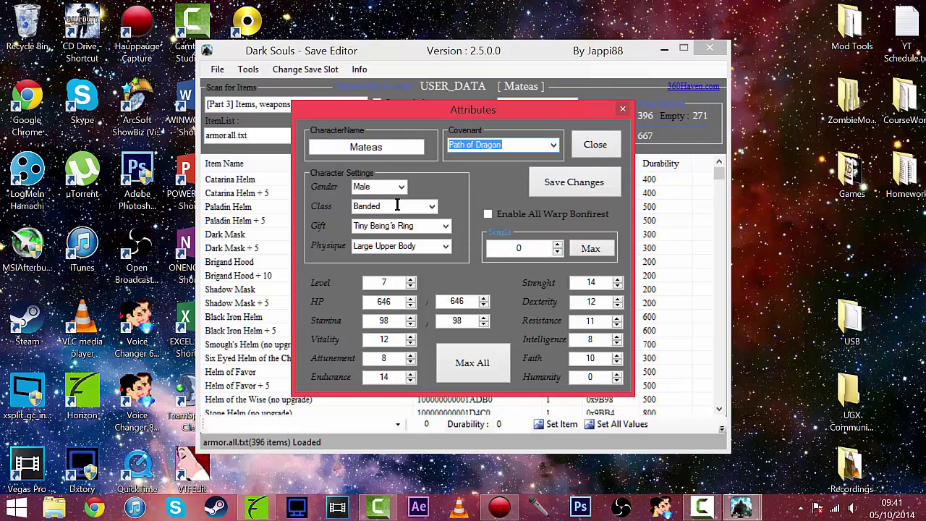
# Max souls to 999999999 and all stats (level 792), save, and close the editor
pyautogui.click(425, 207)
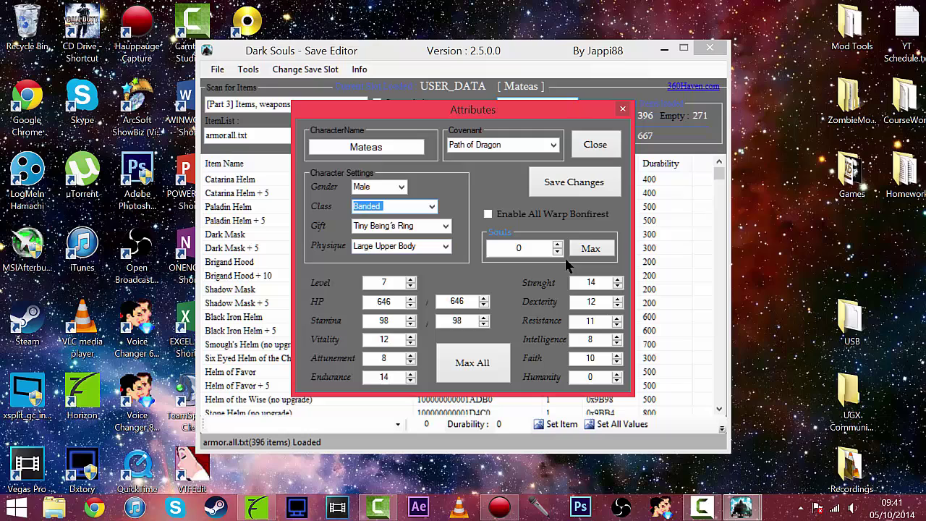
pyautogui.click(589, 248)
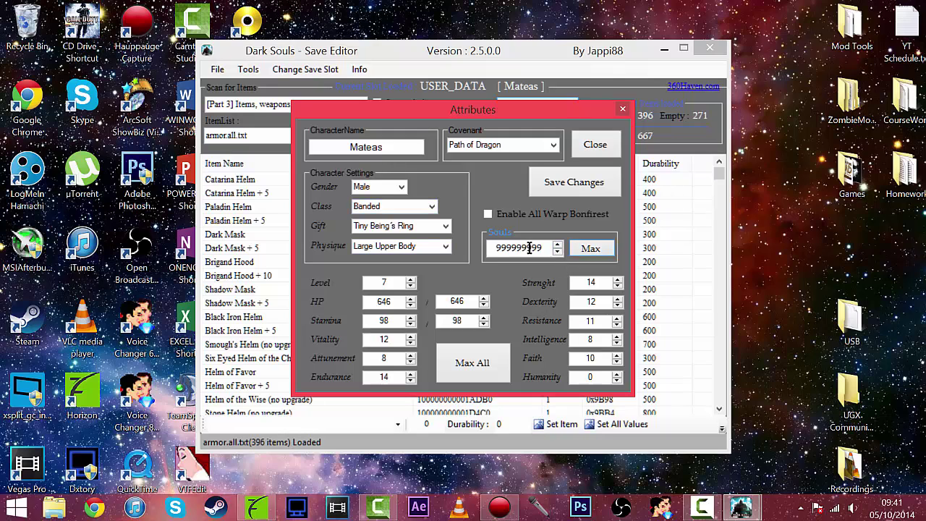
pyautogui.click(475, 364)
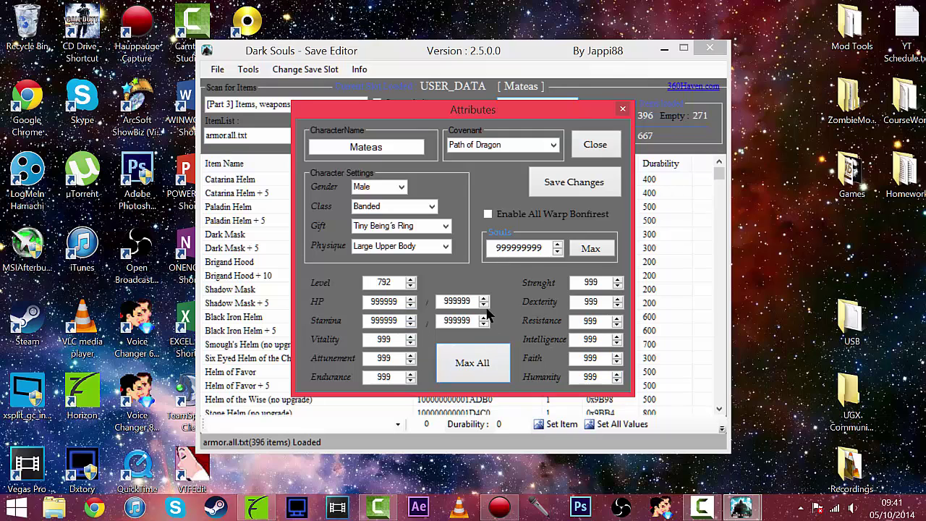
pyautogui.click(564, 179)
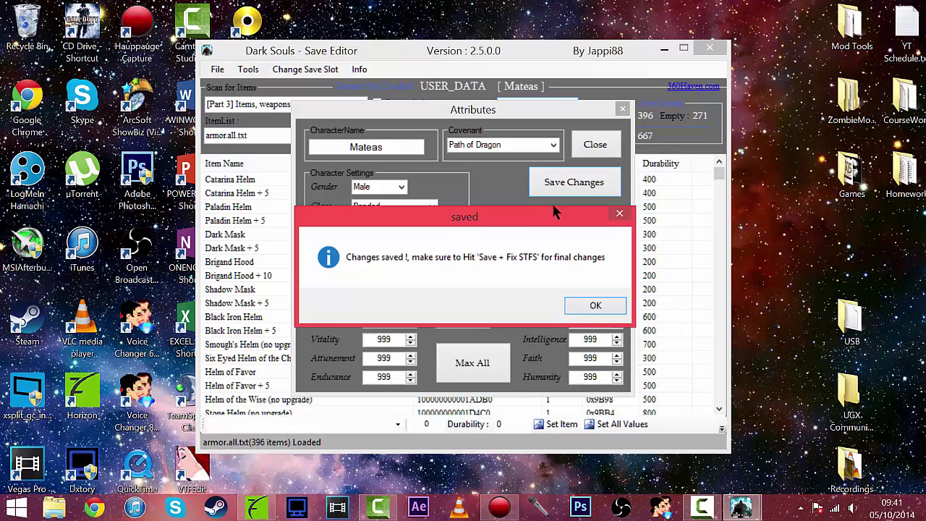
pyautogui.click(594, 307)
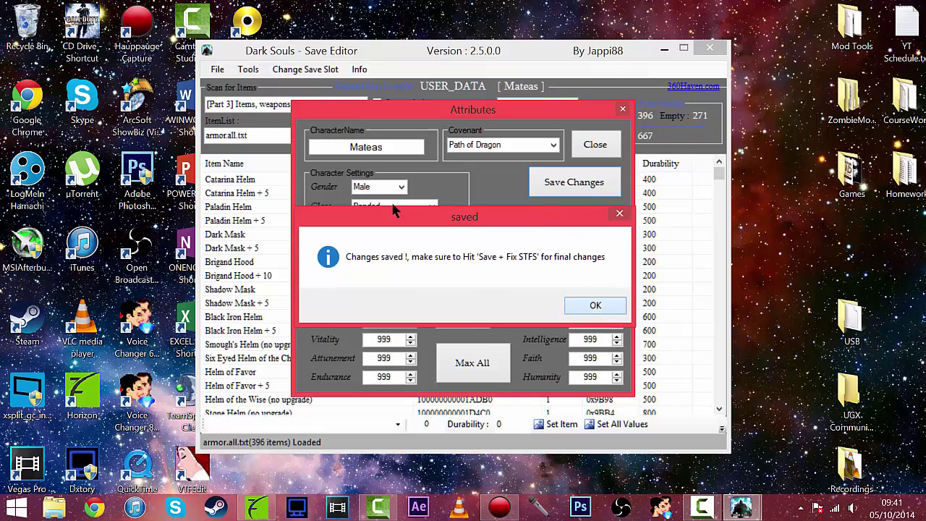
pyautogui.click(622, 111)
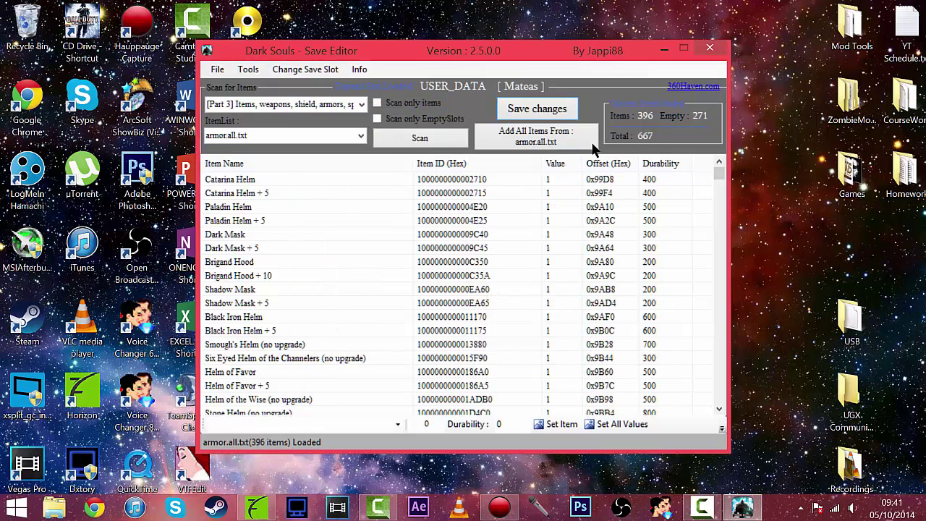
# Write the save with Save + Fix STFS to rehash and resign it
pyautogui.click(218, 69)
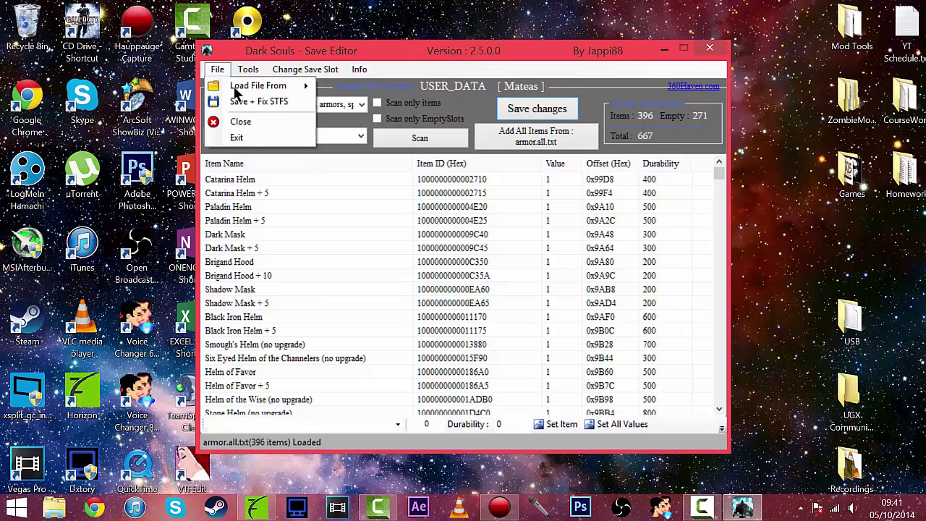
pyautogui.click(239, 101)
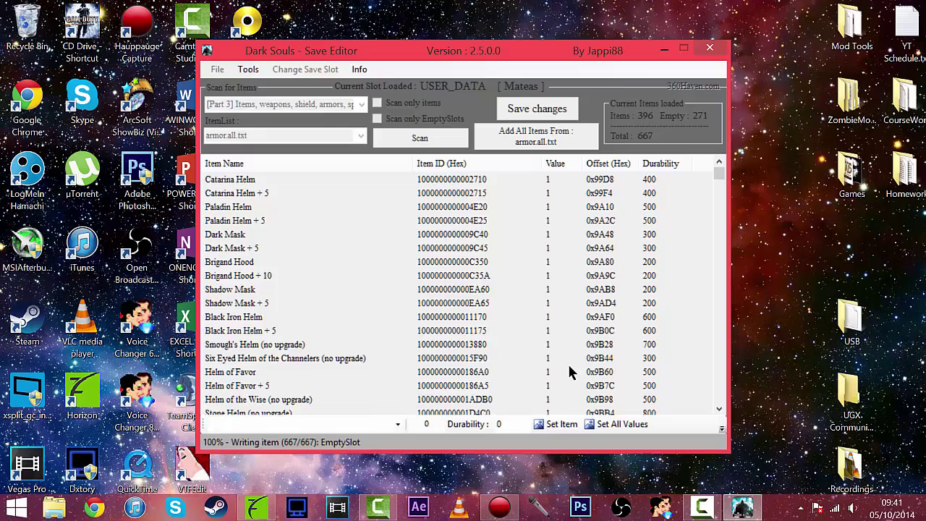
pyautogui.click(525, 305)
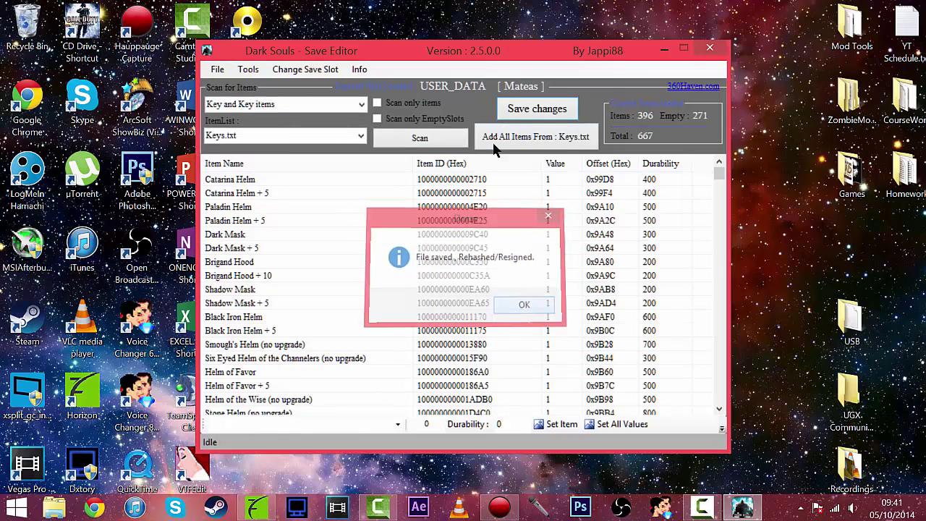
pyautogui.moveTo(304, 50); pyautogui.dragTo(446, 50)
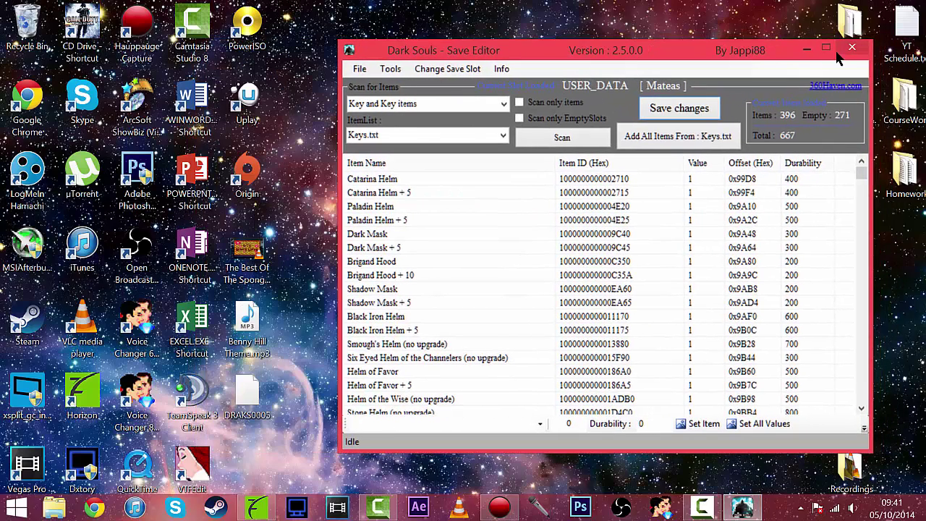
# Reload DRAKS0005 from the local disk, overwrite the backup, and load USER_DATA
pyautogui.click(358, 70)
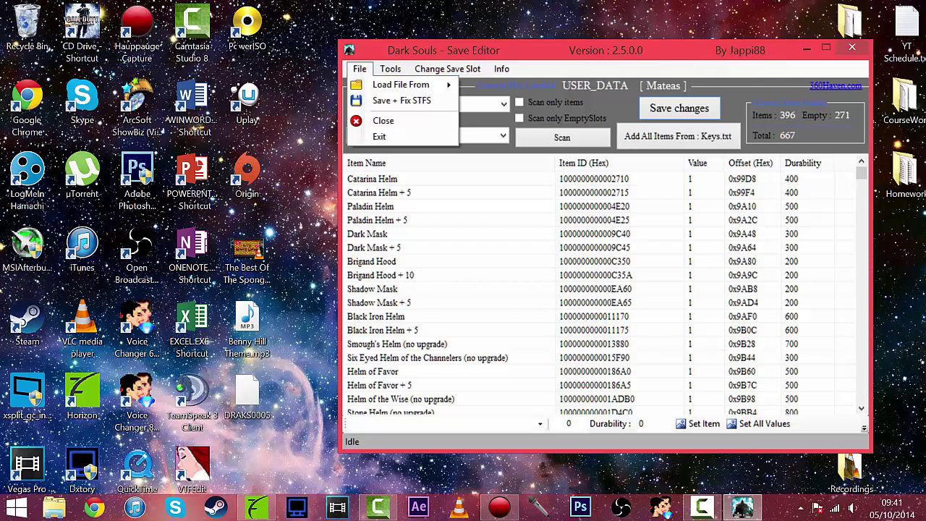
pyautogui.moveTo(427, 85)
pyautogui.click(490, 92)
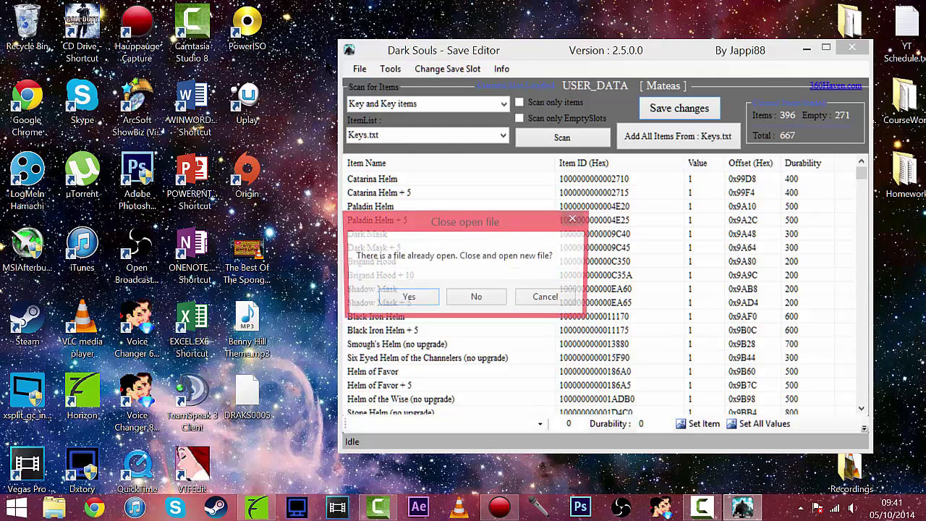
pyautogui.click(420, 300)
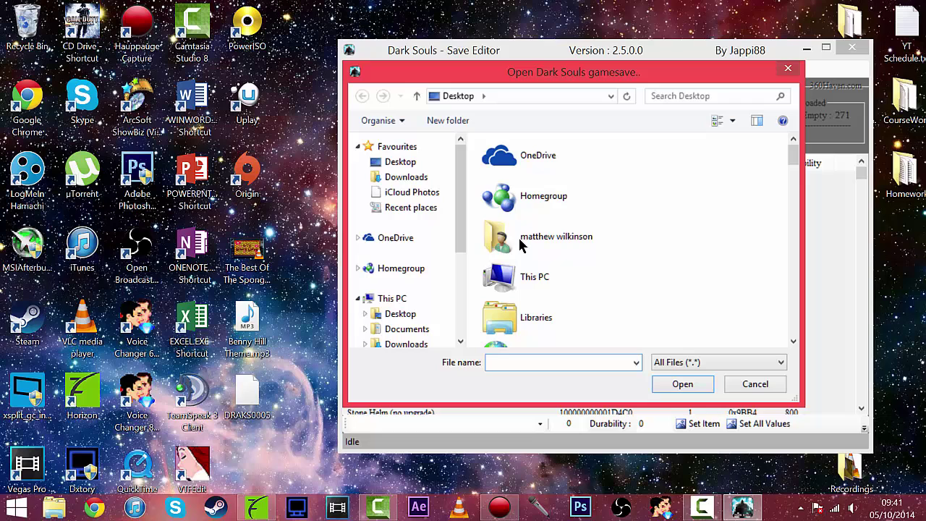
pyautogui.moveTo(791, 163); pyautogui.dragTo(796, 279)
pyautogui.click(500, 202)
pyautogui.press('Return')
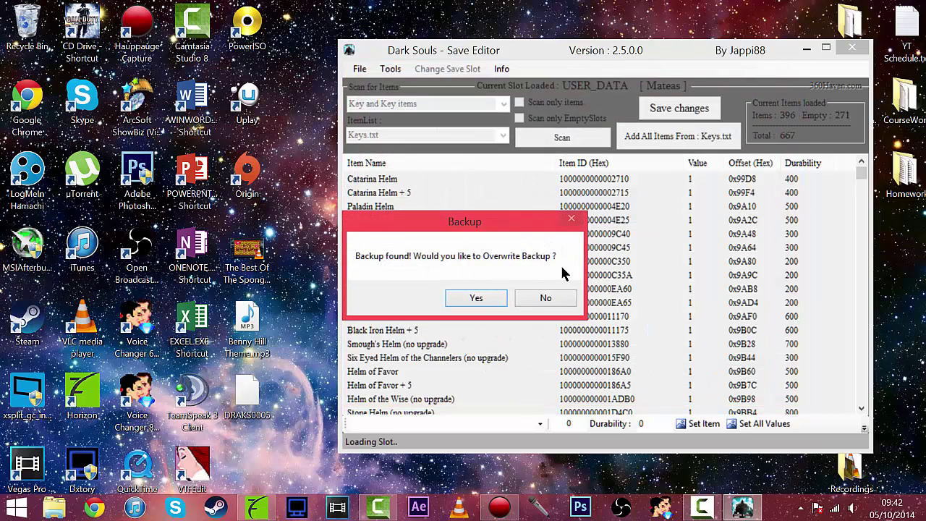
pyautogui.click(496, 303)
pyautogui.click(609, 282)
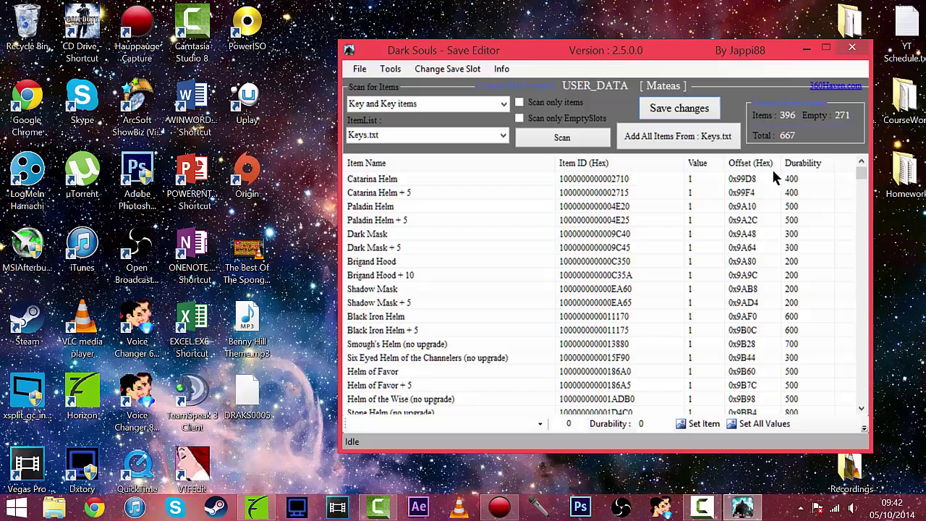
# Check the character attributes, then exit the save editor
pyautogui.click(390, 69)
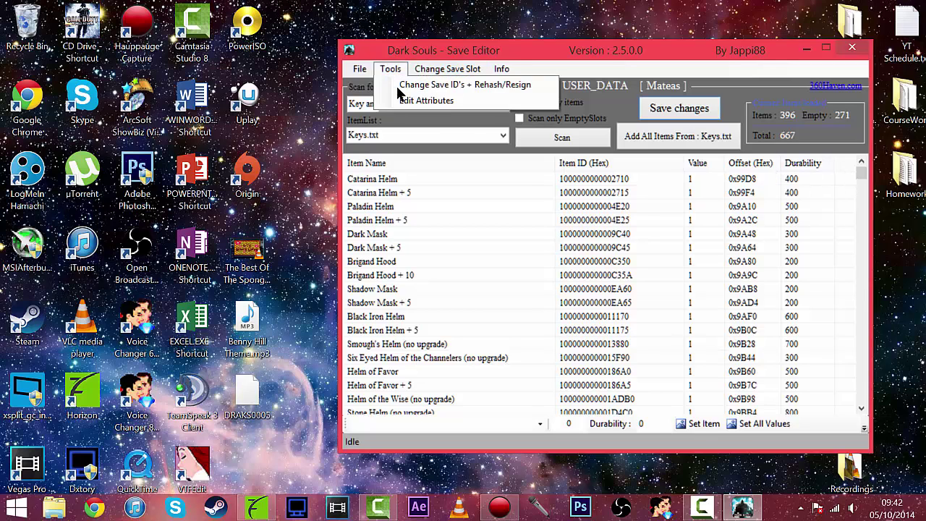
pyautogui.click(421, 97)
pyautogui.click(621, 109)
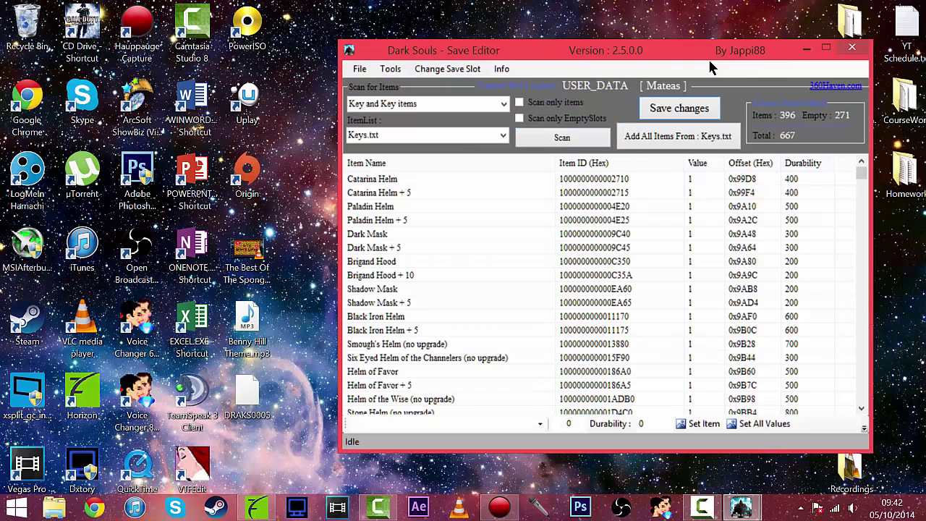
pyautogui.click(852, 47)
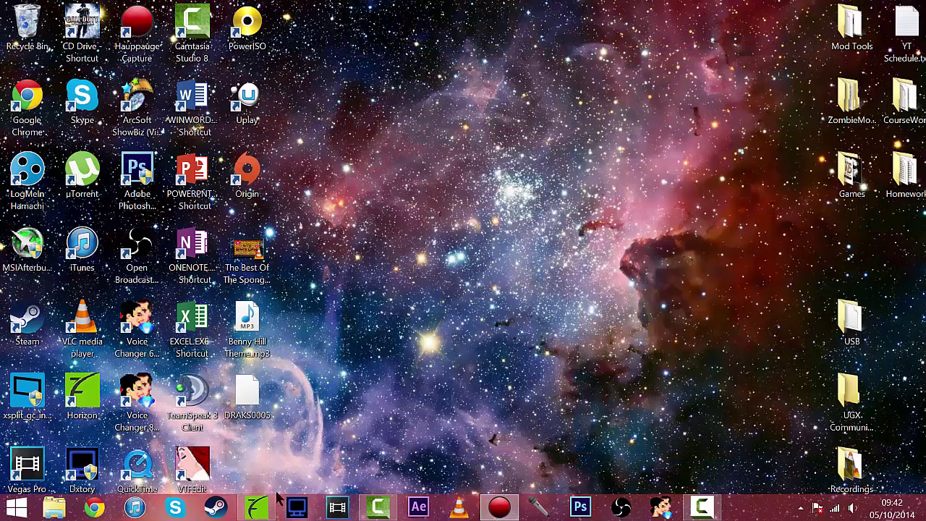
# Drop the DRAKS0005 save into Horizon to resign it
pyautogui.click(256, 507)
pyautogui.doubleClick(463, 16)
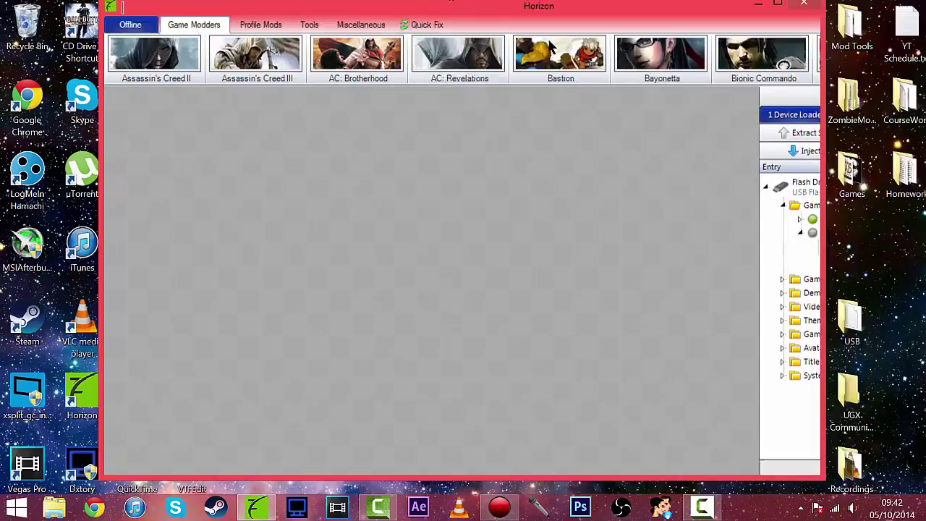
pyautogui.moveTo(463, 16); pyautogui.dragTo(704, 64)
pyautogui.moveTo(251, 420); pyautogui.dragTo(518, 347)
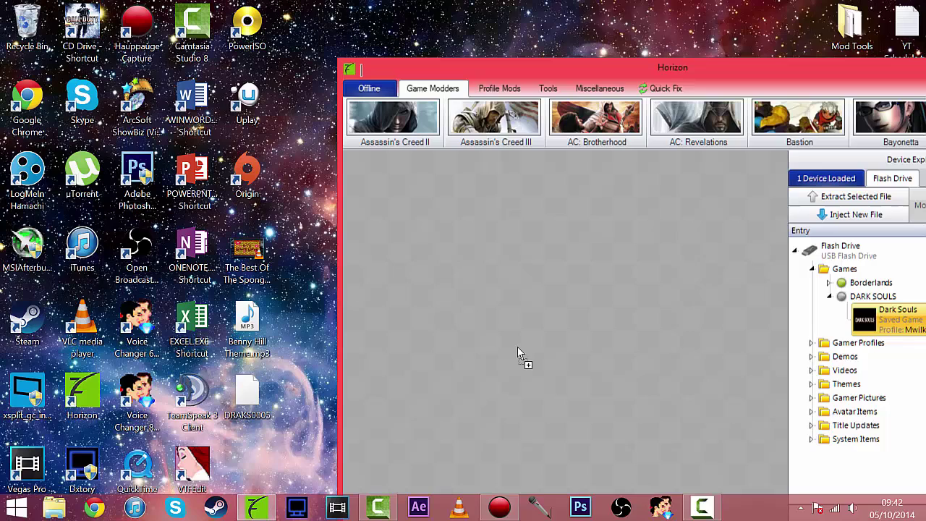
pyautogui.moveTo(635, 67); pyautogui.dragTo(635, 1)
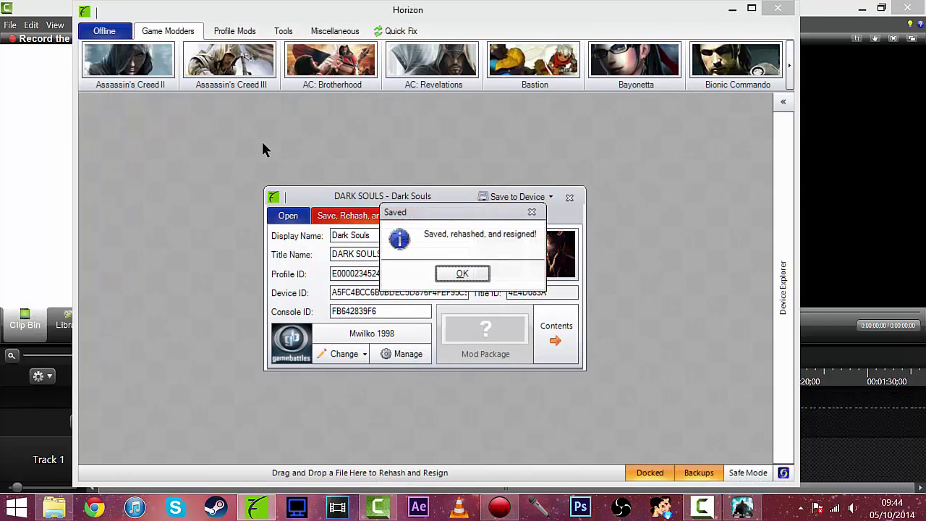
pyautogui.click(463, 273)
# Transfer the Dark Souls package to the Flash Drive, confirming save and overwrite
pyautogui.click(518, 197)
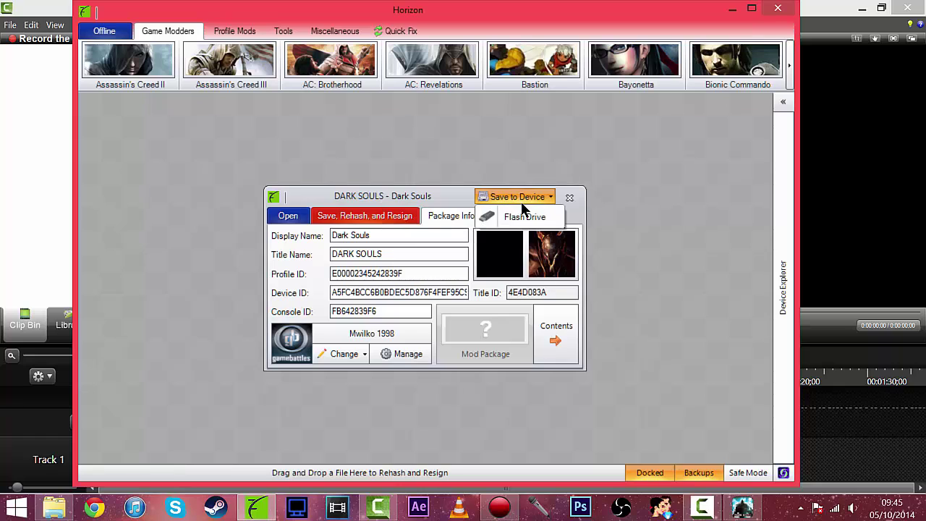
pyautogui.click(532, 213)
pyautogui.press('Return')
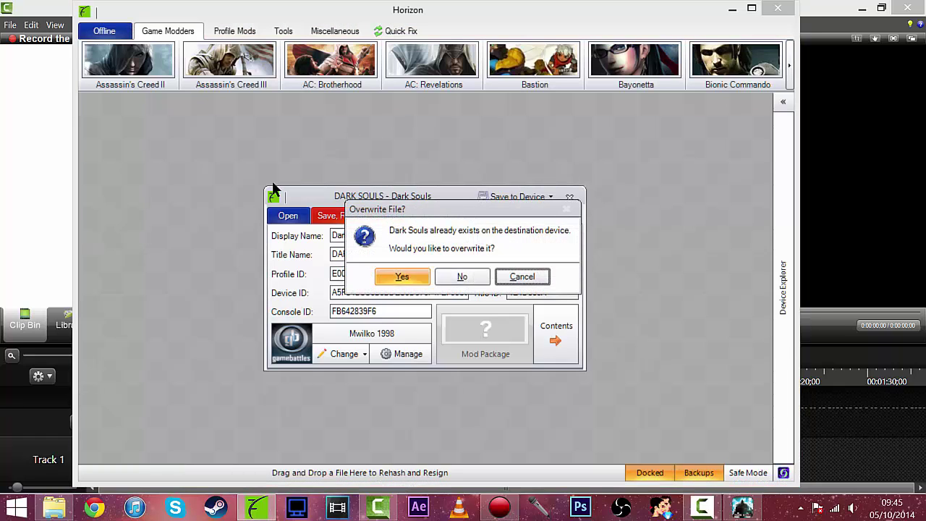
pyautogui.press('Return')
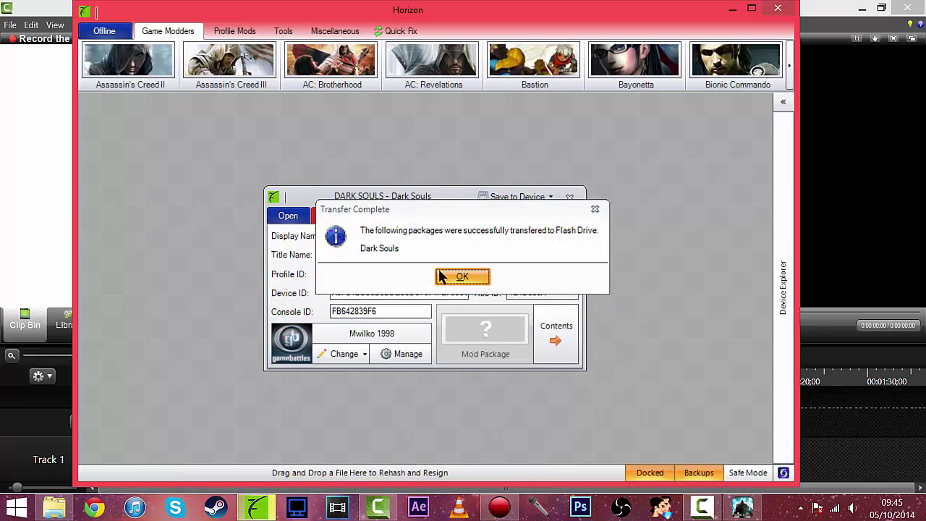
pyautogui.click(462, 277)
# Repeat the Flash Drive transfer, again saving and overwriting the existing save
pyautogui.click(521, 197)
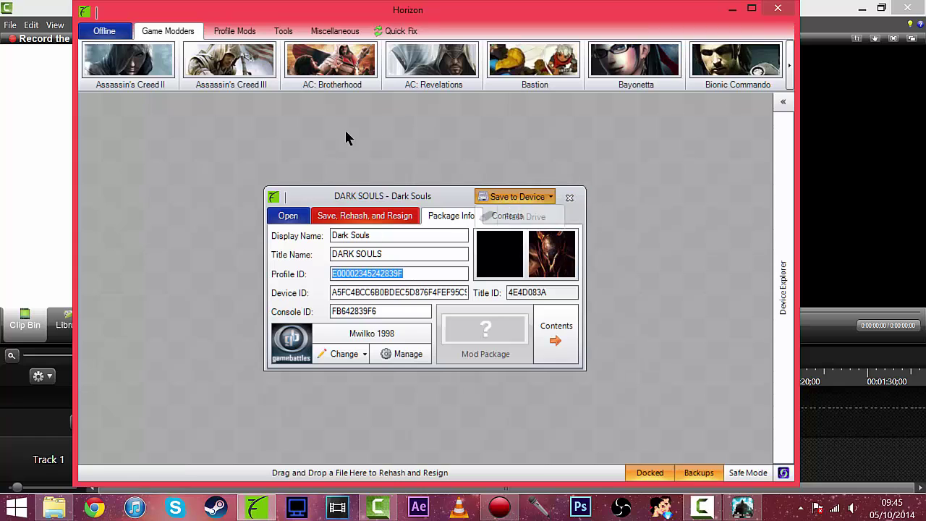
pyautogui.click(513, 217)
pyautogui.click(402, 274)
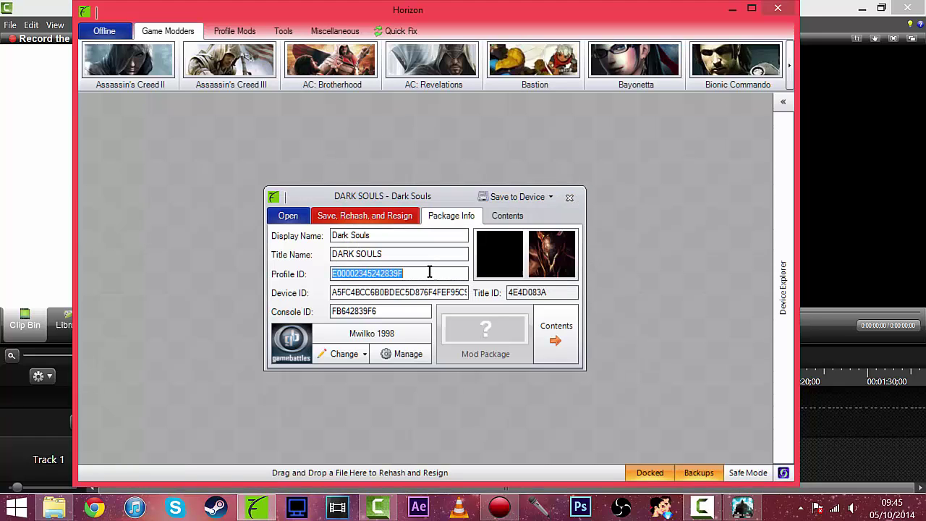
pyautogui.click(423, 278)
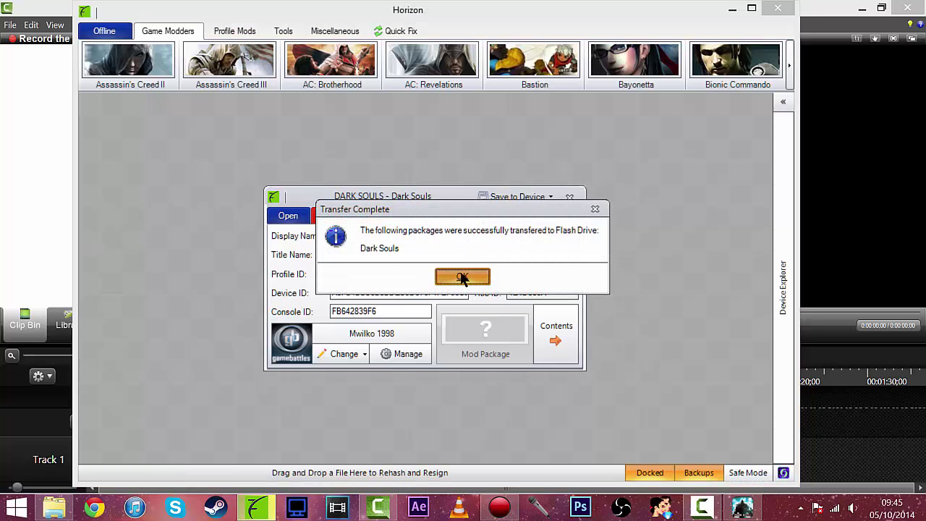
pyautogui.click(464, 277)
# Close the Dark Souls package and Horizon
pyautogui.click(569, 197)
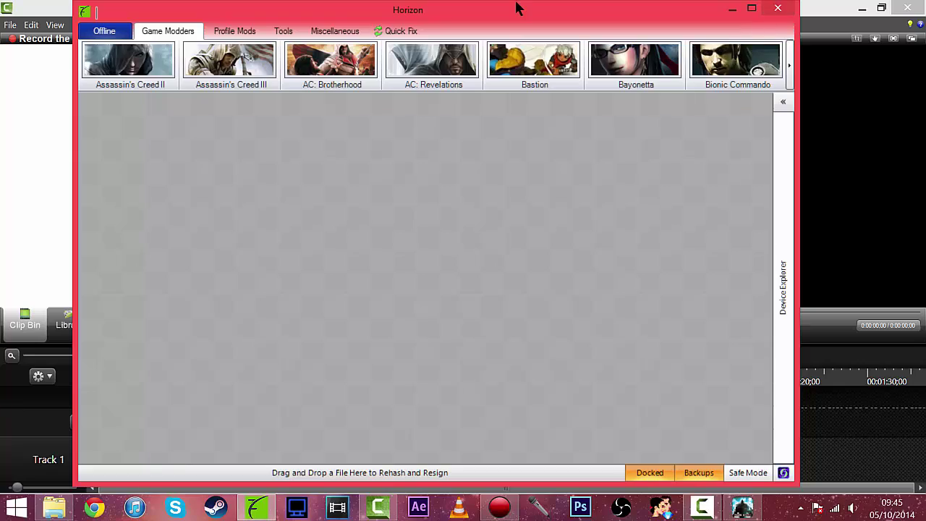
pyautogui.hotkey('alt', 'Tab')
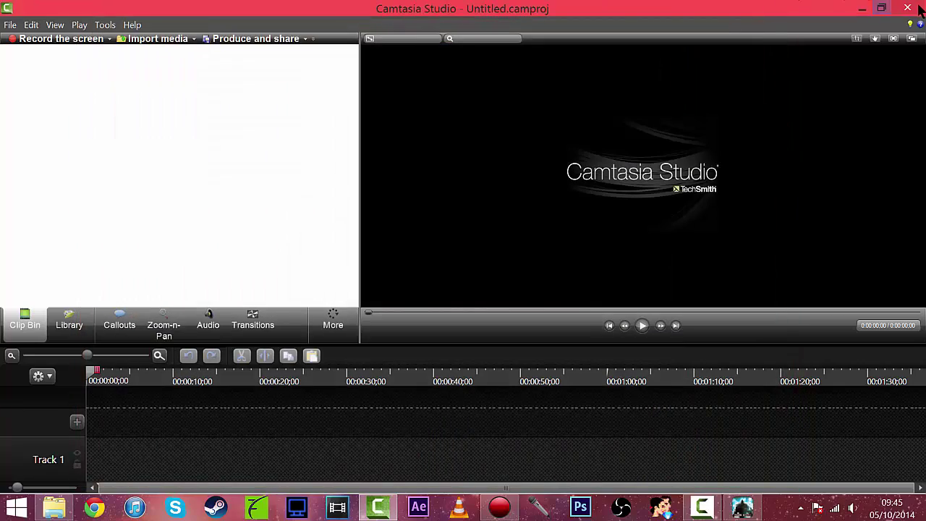
pyautogui.click(865, 10)
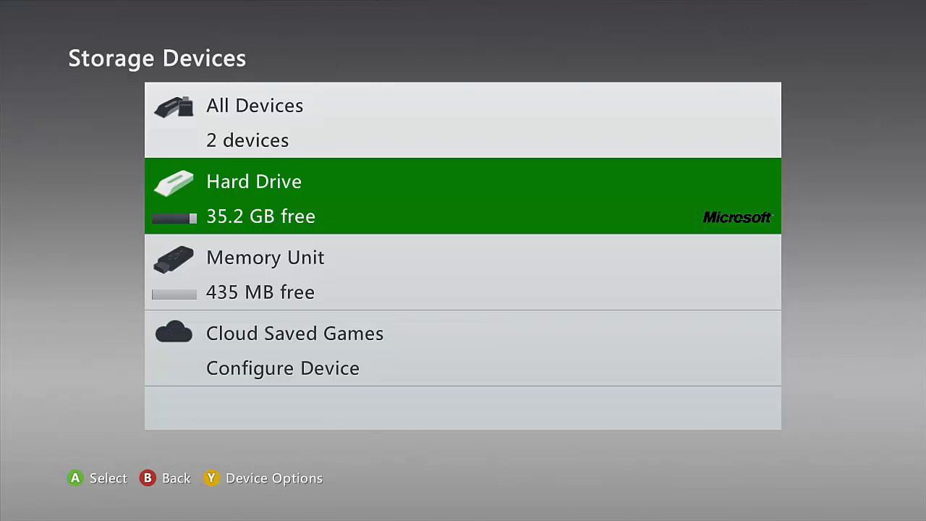
# Check the Memory Unit's Games and Apps list for DARK SOULS, then return to storage devices
pyautogui.press('Down')
pyautogui.press('Return')
pyautogui.press('Return')
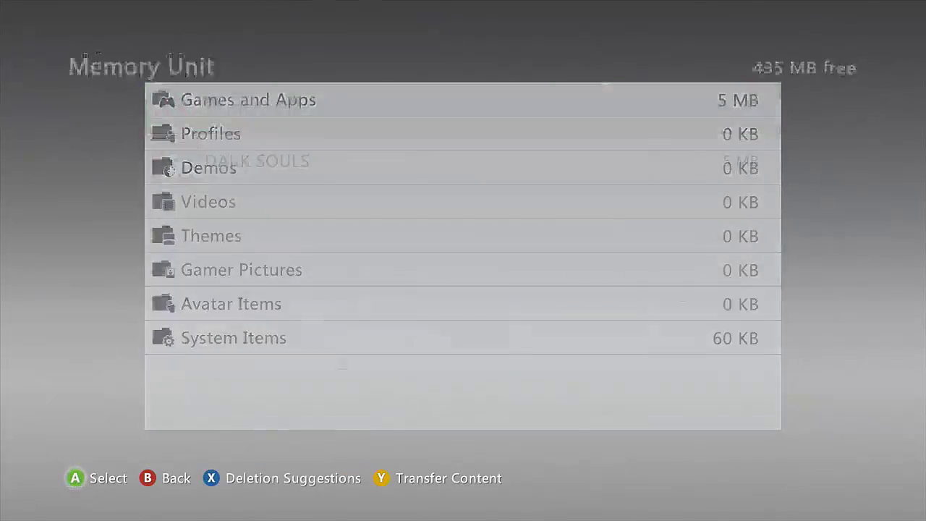
pyautogui.press('Down')
pyautogui.press('Escape')
pyautogui.press('Escape')
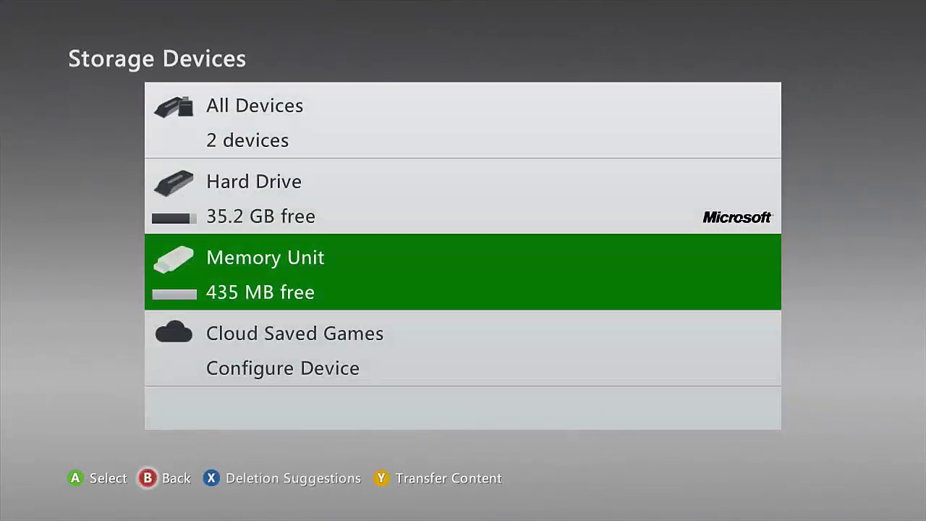
pyautogui.press('Escape')
pyautogui.press('Escape')
# Launch DARK SOULS from My Games and choose the Memory Unit for save data
pyautogui.press('Left')
pyautogui.press('Left')
pyautogui.press('Left')
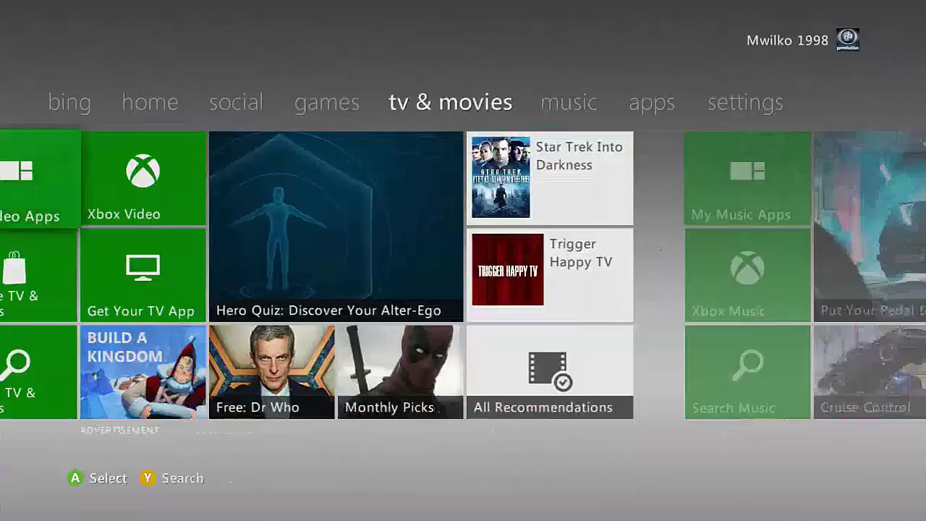
pyautogui.press('Left')
pyautogui.press('Return')
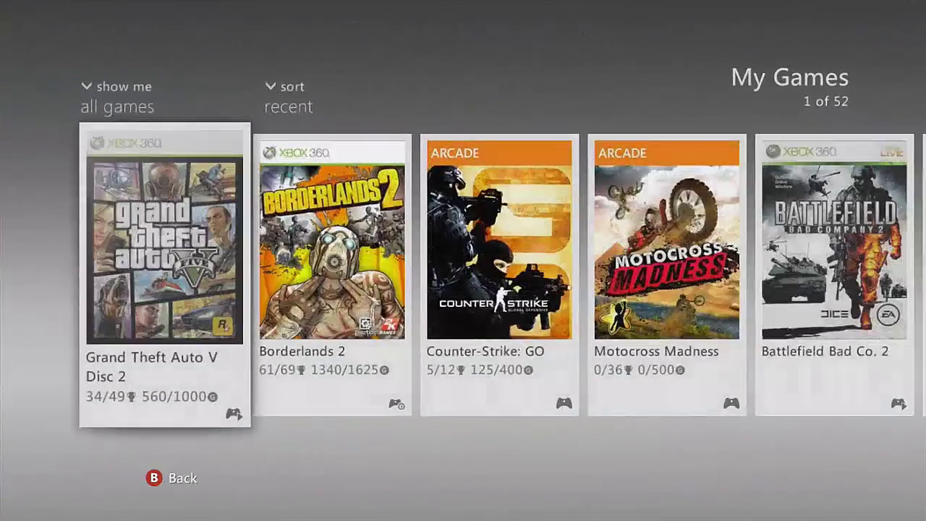
pyautogui.press('Right')
pyautogui.press('Right')
pyautogui.press('Right')
pyautogui.press('Right')
pyautogui.press('Right')
pyautogui.press('Right')
pyautogui.press('Right')
pyautogui.press('Right')
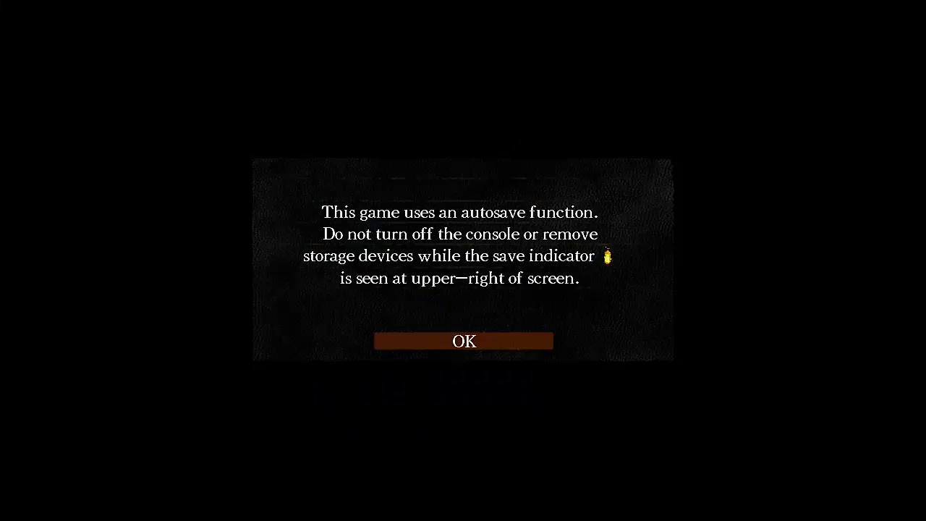
pyautogui.press('Return')
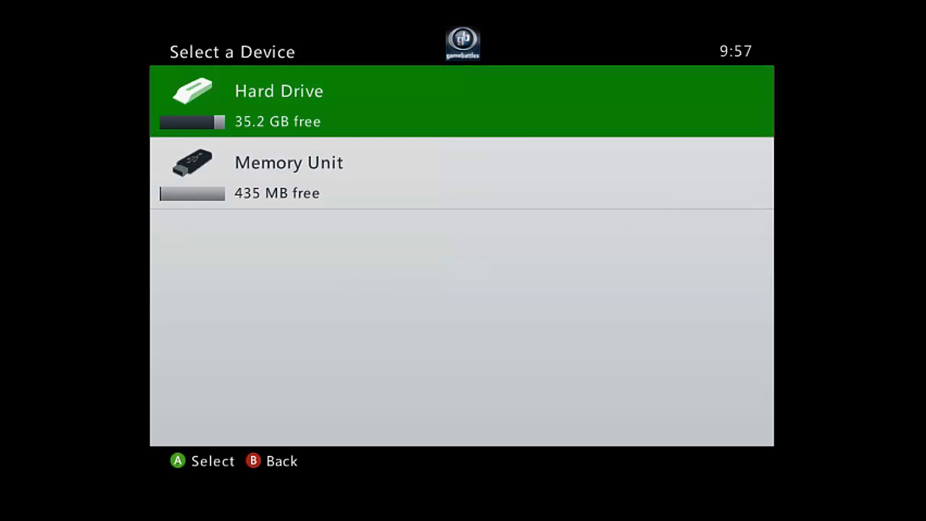
pyautogui.press('Down')
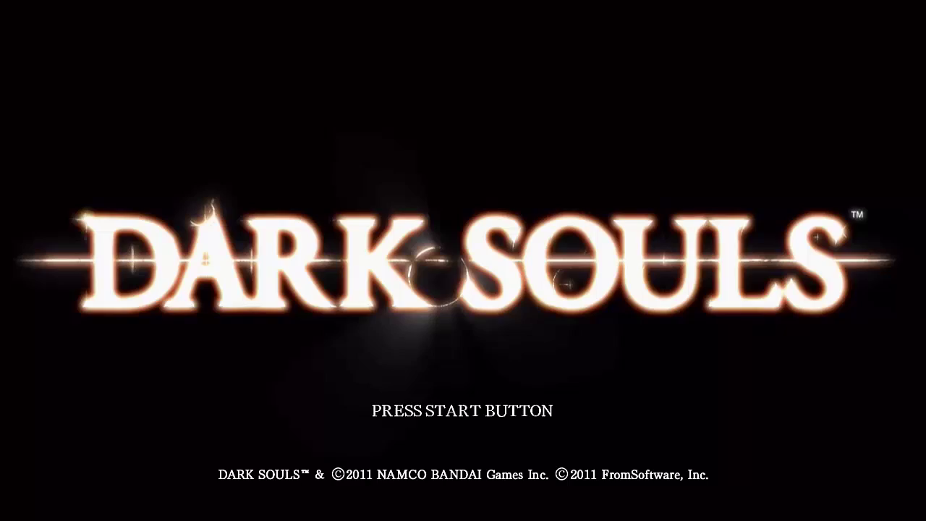
# Choose LOAD GAME and load the level 7 Firelink Shrine save
pyautogui.press('Return')
pyautogui.press('Return')
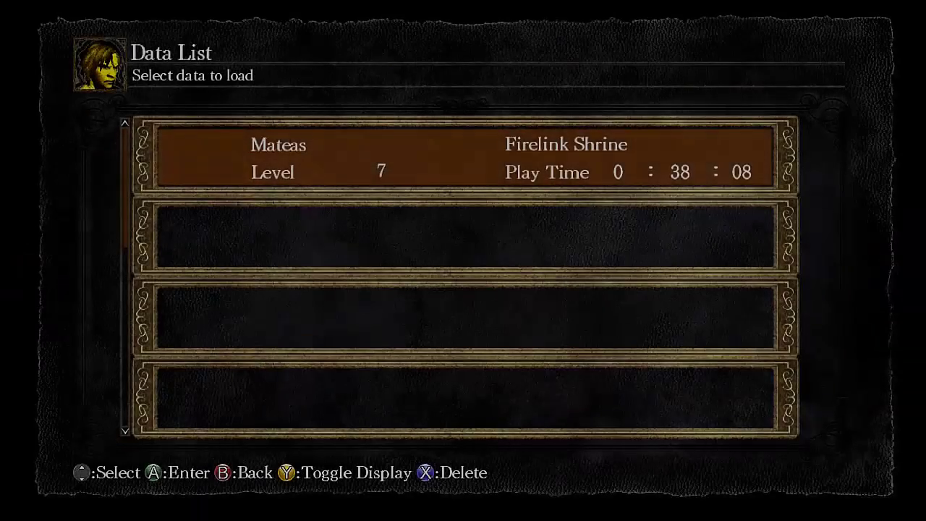
pyautogui.press('Down')
pyautogui.press('Up')
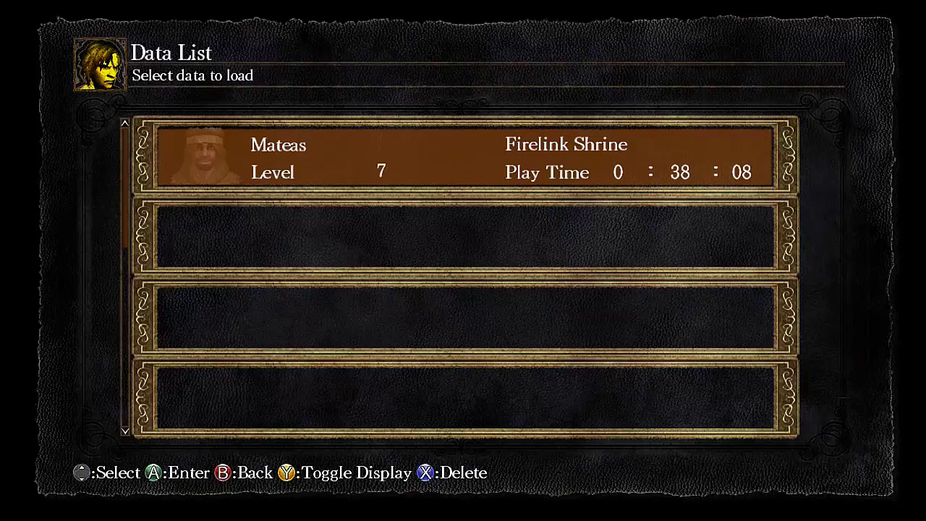
pyautogui.press('Return')
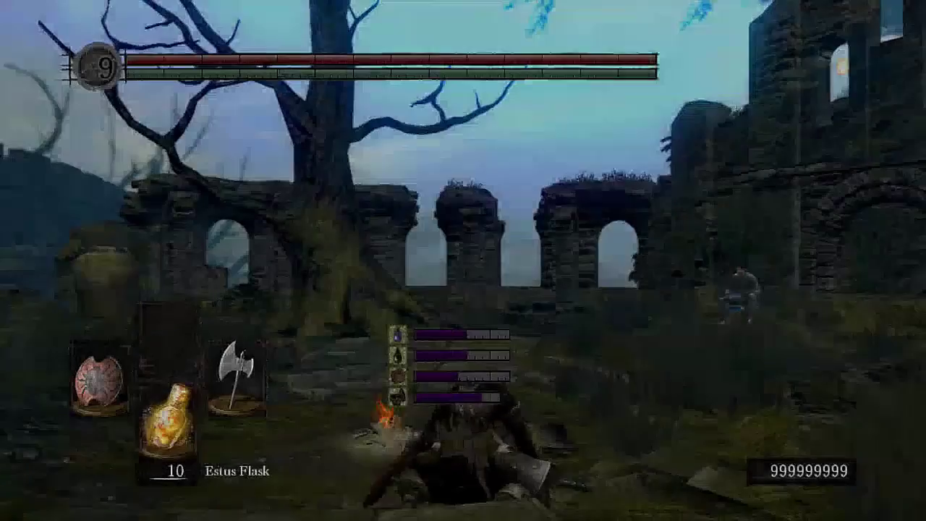
# Run the character through the ruins toward the arches and bring up the in-game menu
pyautogui.press('s')
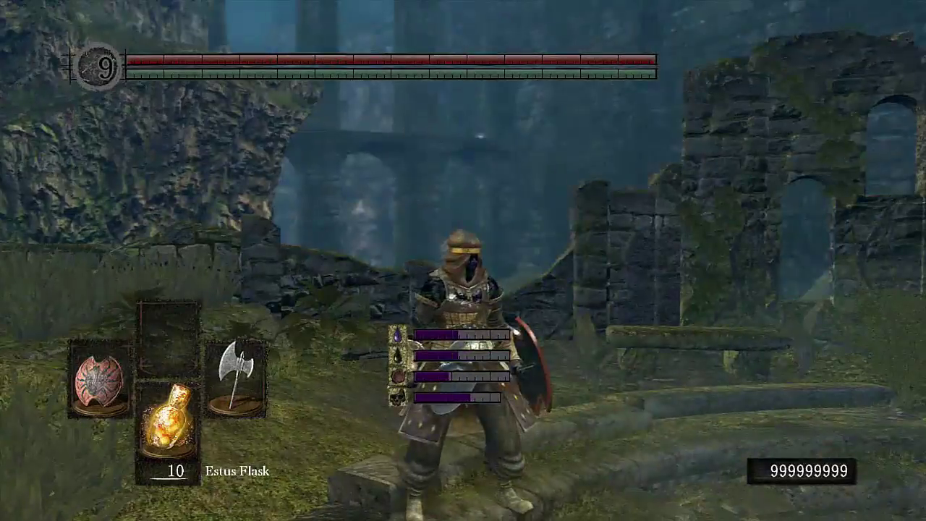
pyautogui.press('w')
pyautogui.press('w')
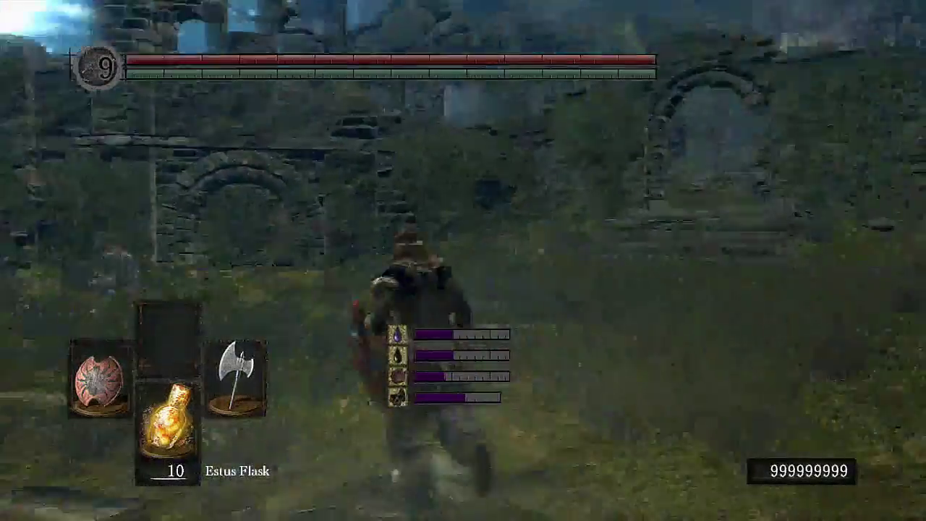
pyautogui.press('w')
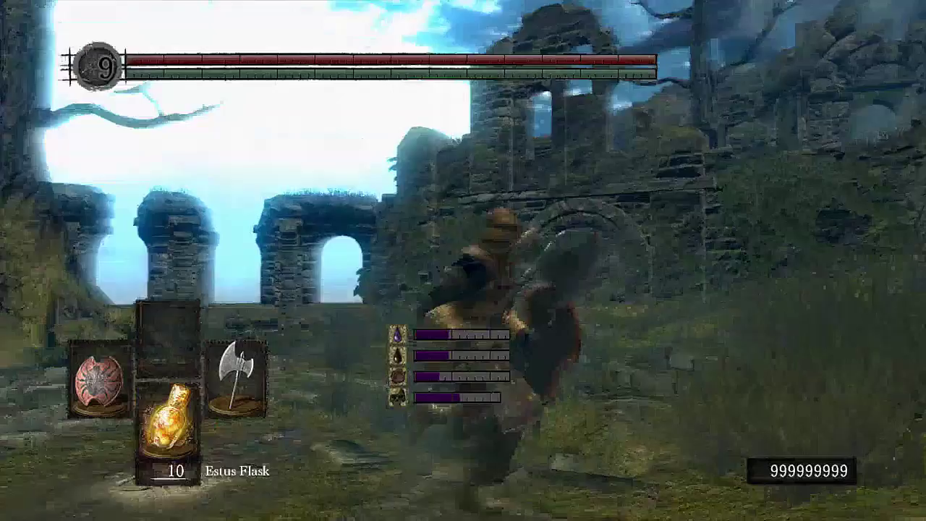
pyautogui.press('Escape')
pyautogui.press('Right')
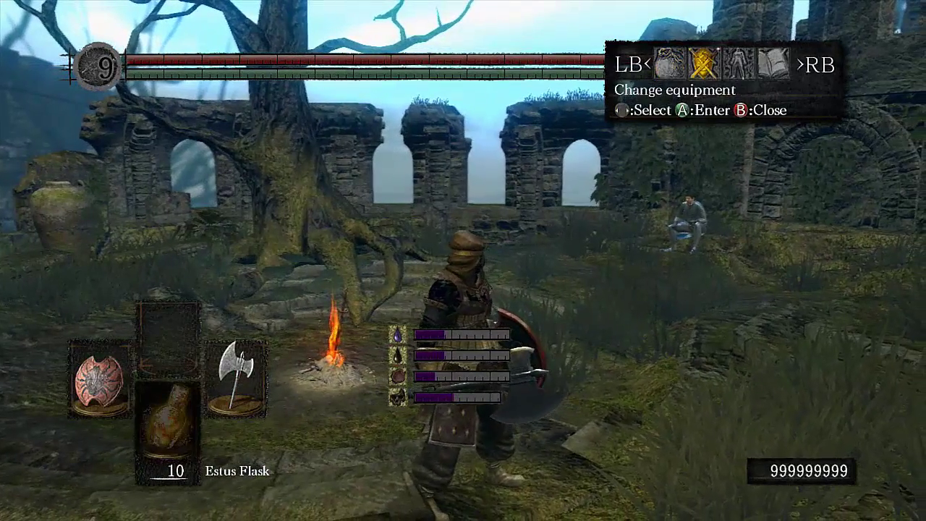
pyautogui.press('Right')
pyautogui.press('Left')
pyautogui.press('Return')
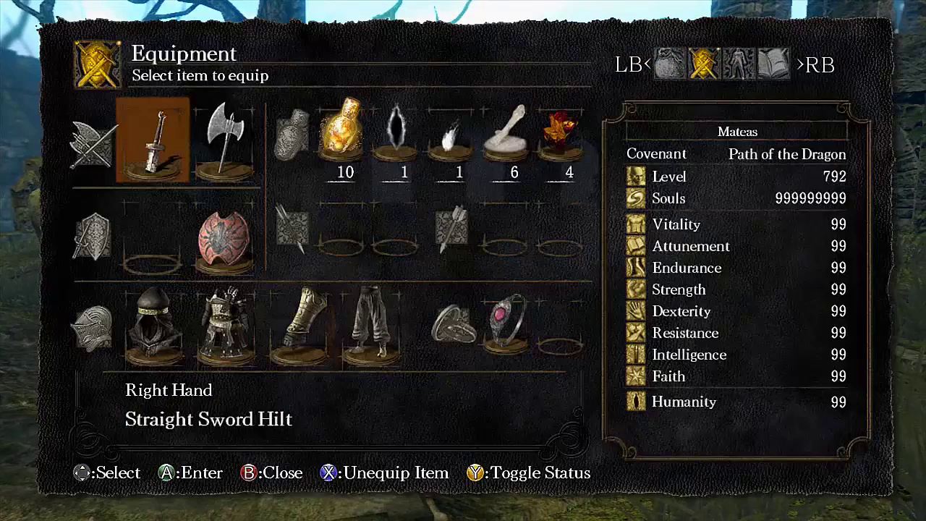
pyautogui.press('Right')
pyautogui.press('Right')
pyautogui.press('Right')
pyautogui.press('Down')
pyautogui.press('Down')
pyautogui.press('Down')
pyautogui.press('Right')
pyautogui.press('Right')
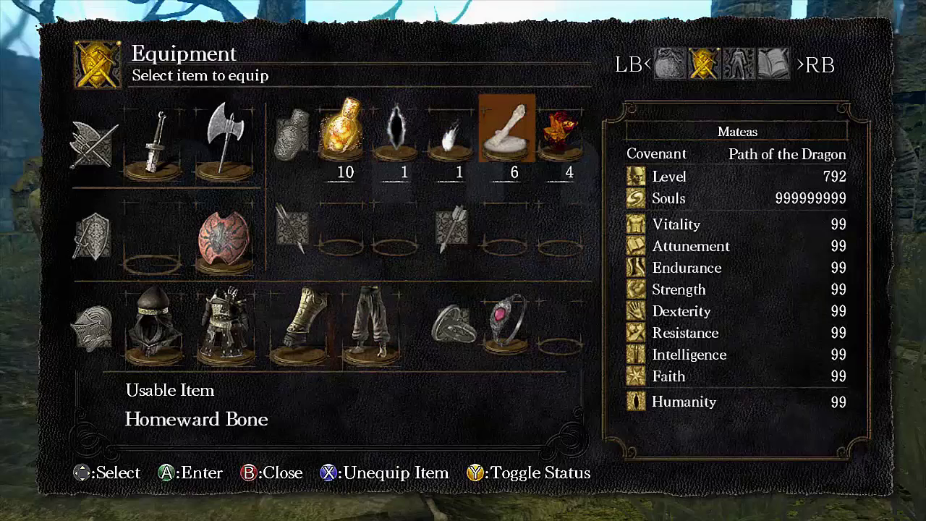
pyautogui.press('Right')
pyautogui.press('Down')
pyautogui.press('Down')
pyautogui.press('Down')
pyautogui.press('Right')
pyautogui.press('Down')
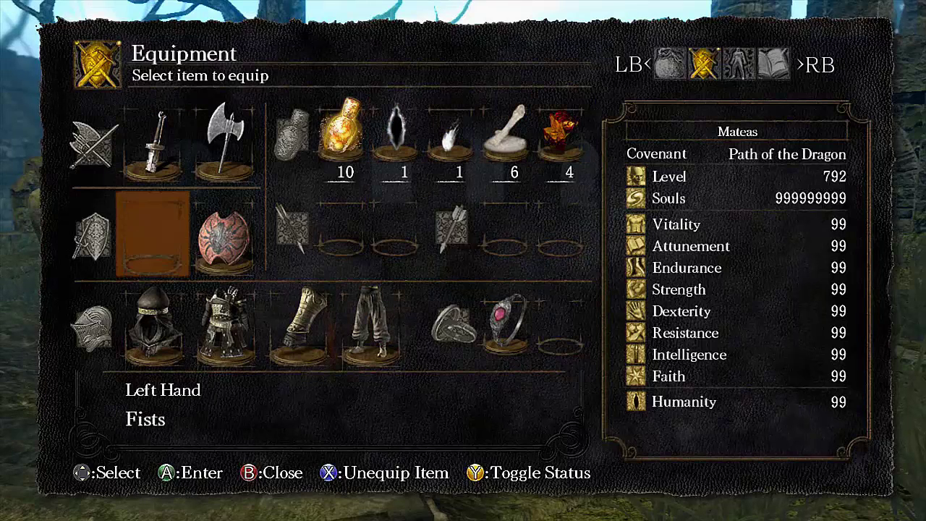
pyautogui.press('Left')
pyautogui.press('Down')
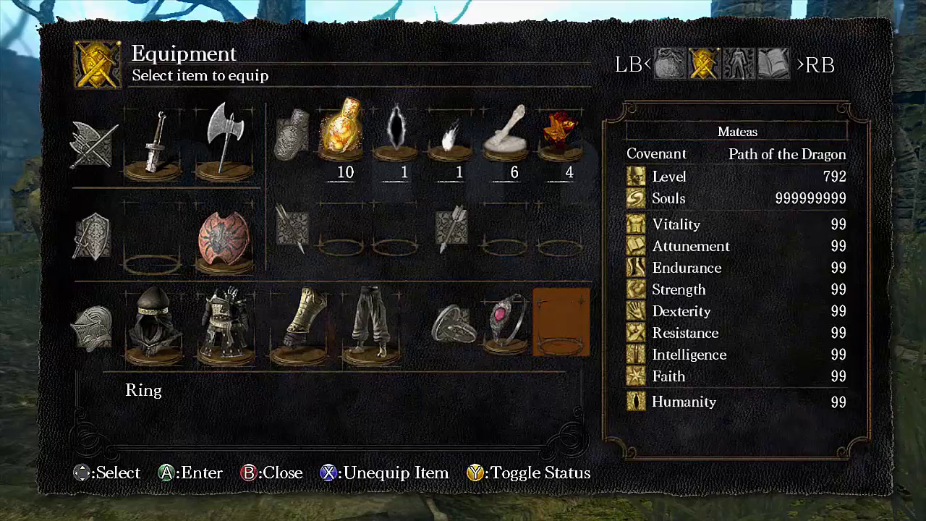
pyautogui.press('Left')
pyautogui.press('Left')
pyautogui.press('Left')
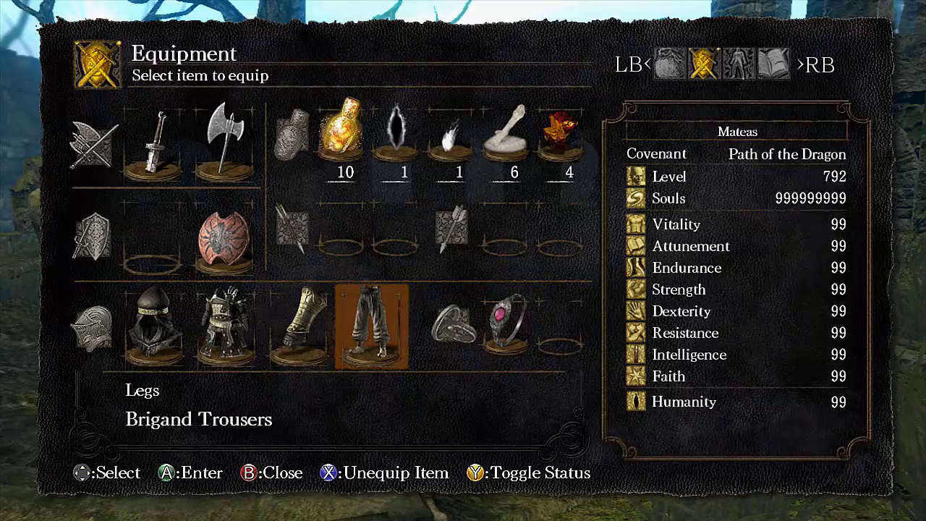
pyautogui.press('Right')
pyautogui.press('Right')
pyautogui.press('Left')
pyautogui.press('Left')
pyautogui.press('Right')
pyautogui.press('Right')
pyautogui.press('Left')
pyautogui.press('Left')
pyautogui.press('Left')
pyautogui.press('Left')
pyautogui.press('Left')
pyautogui.press('Left')
pyautogui.press('Right')
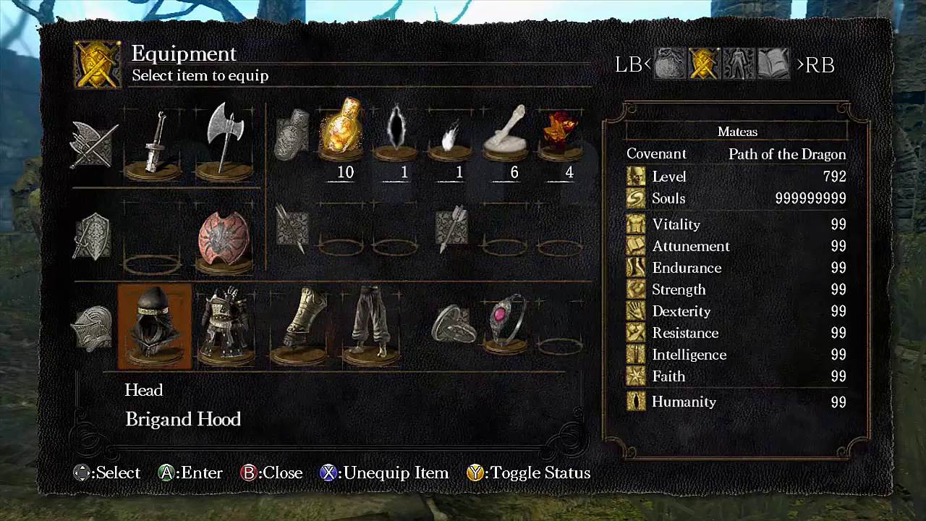
pyautogui.press('Up')
pyautogui.press('Right')
pyautogui.press('e')
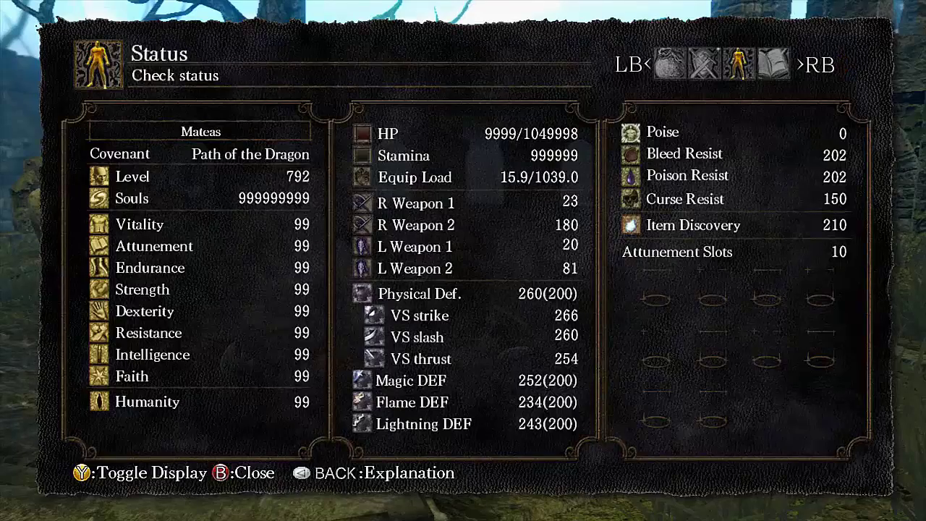
pyautogui.press('Escape')
pyautogui.press('w')
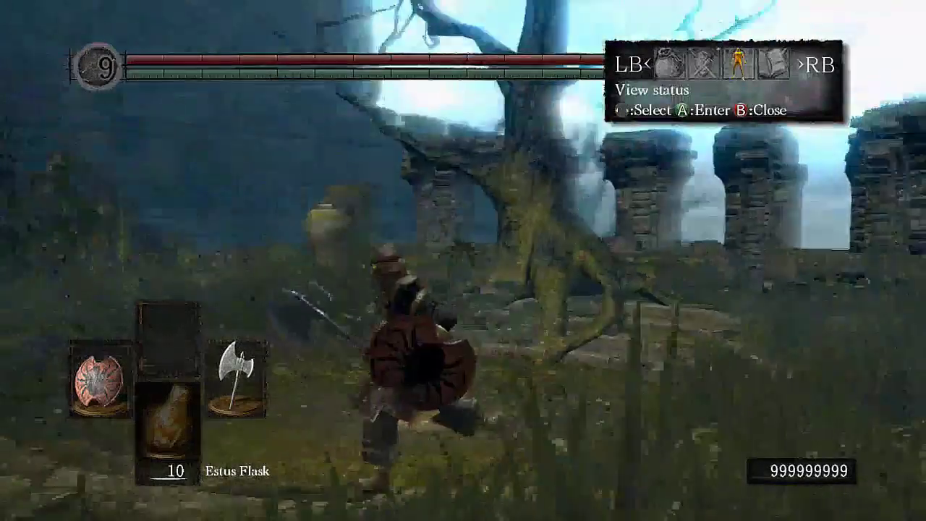
pyautogui.press('Return')
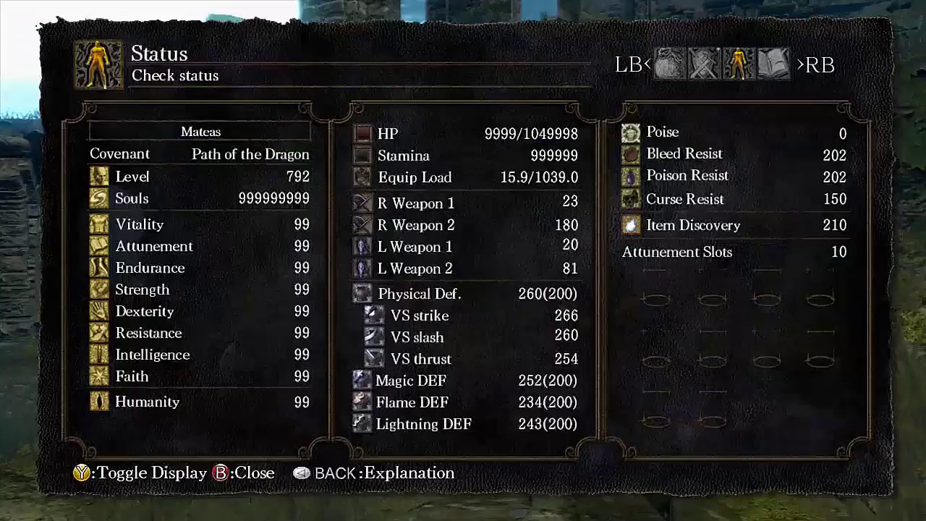
pyautogui.press('Escape')
pyautogui.press('w')
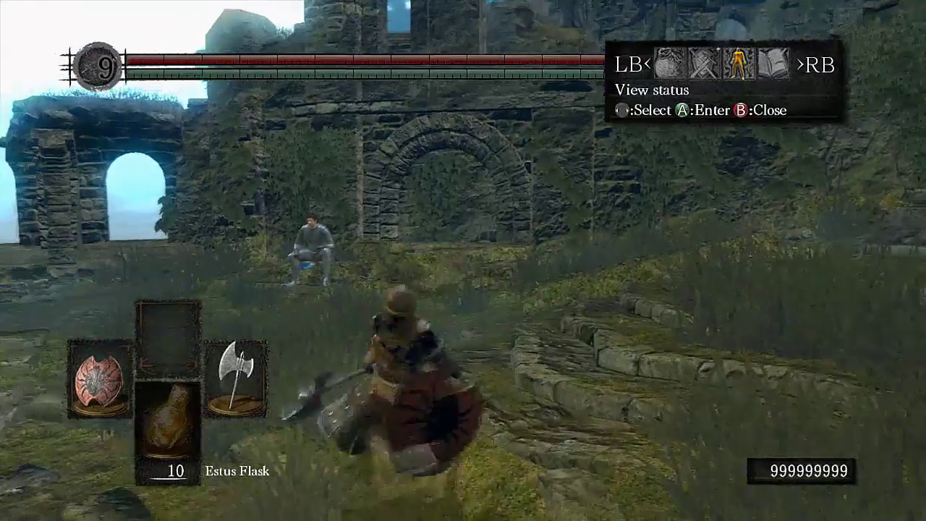
pyautogui.press('w')
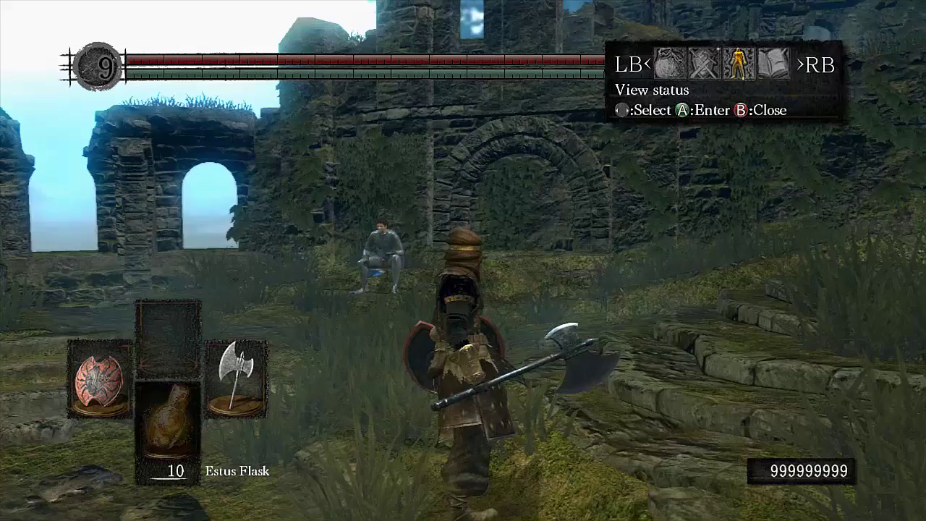